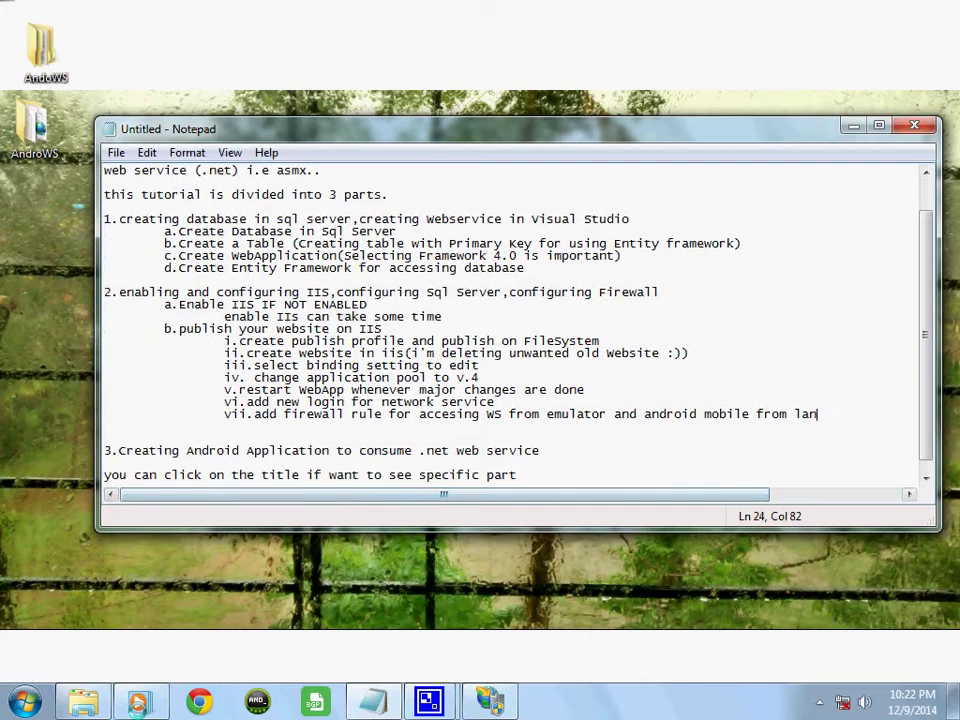
Search the computer for "fire", open Windows Firewall and maximize its window.
click(22, 700)
text(i)
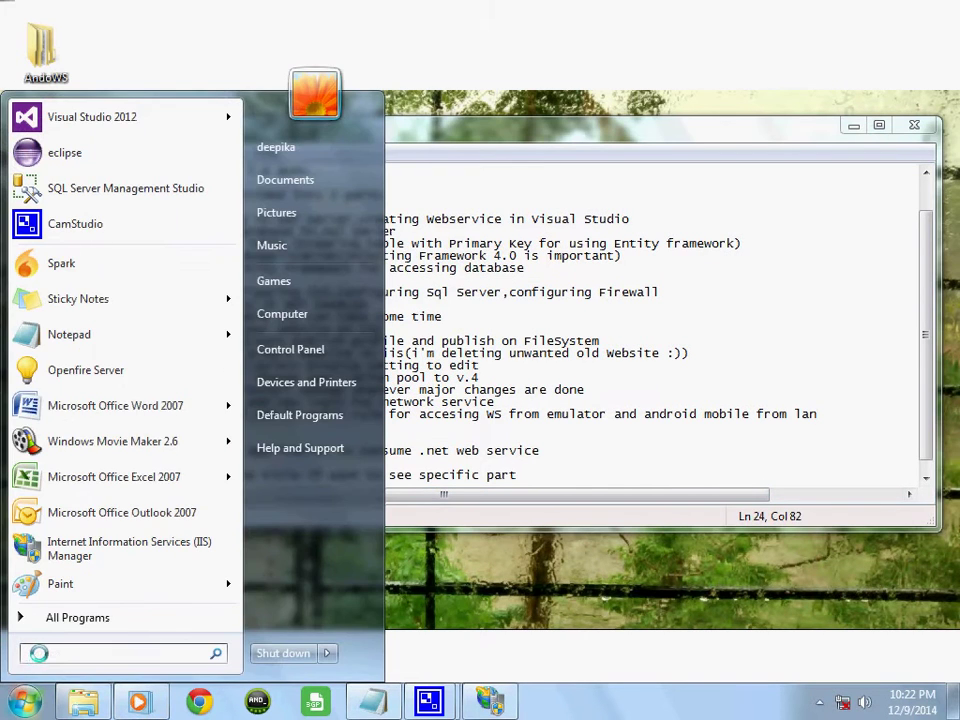
text(ire)
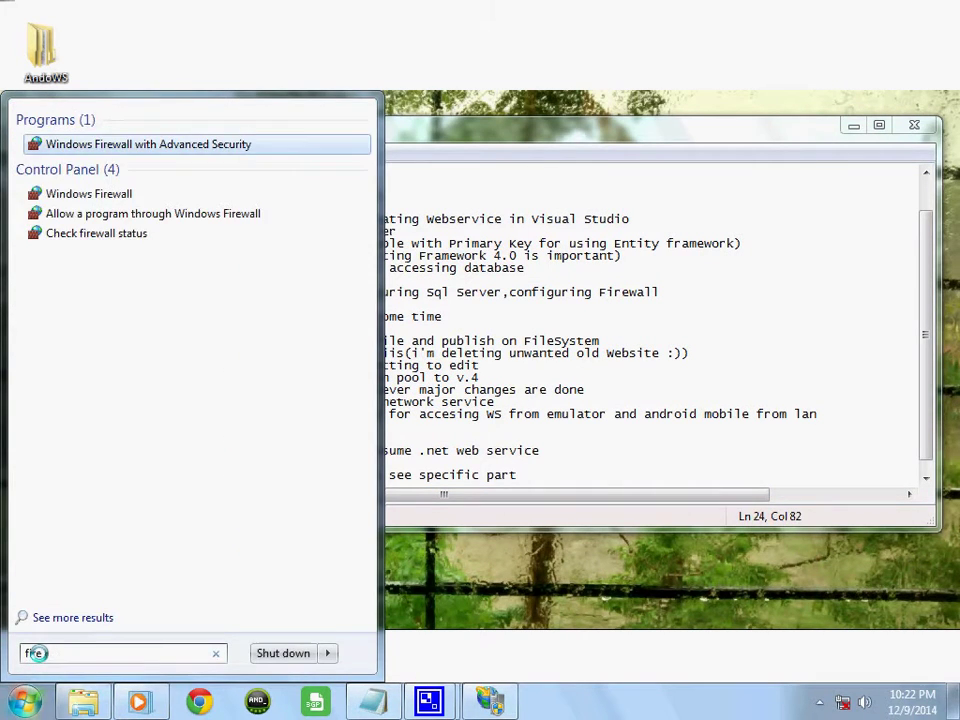
click(120, 193)
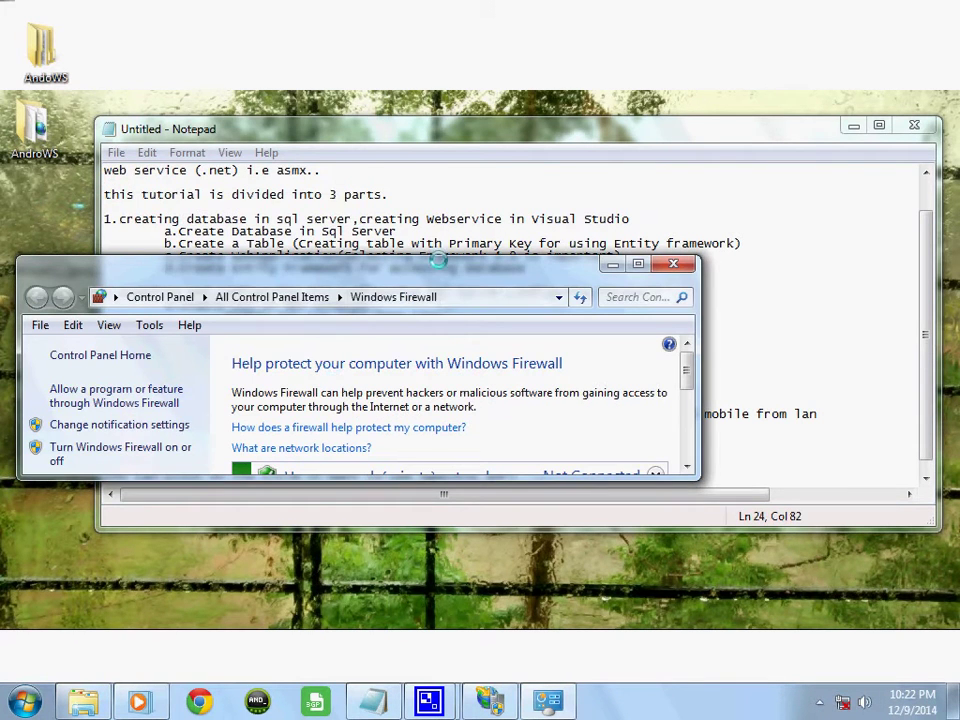
double_click(440, 268)
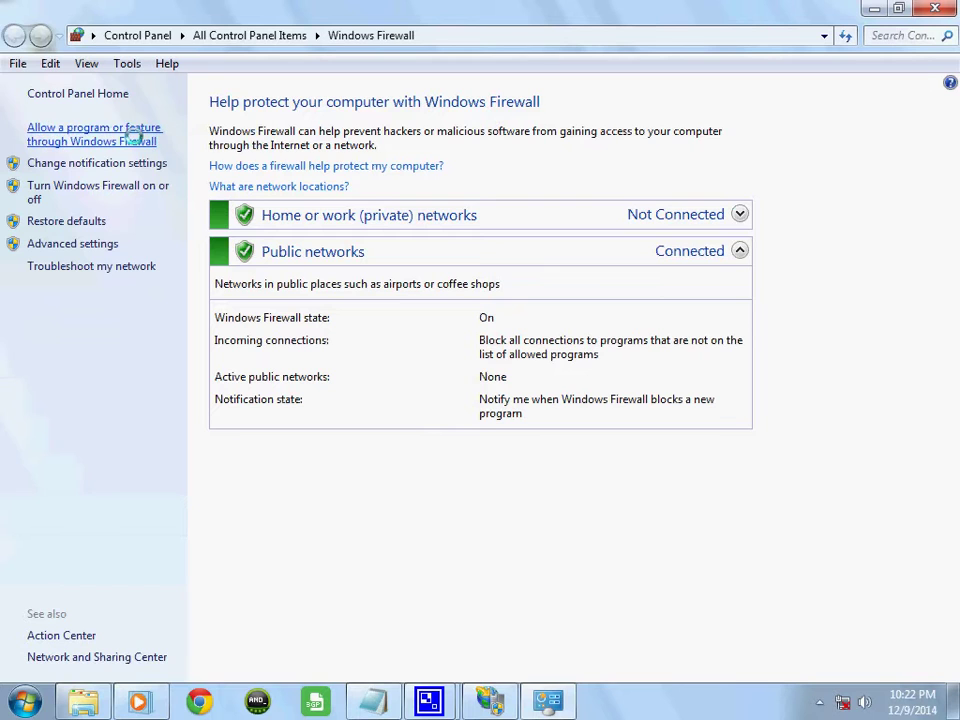
Look through the list of programs and features allowed through Windows Firewall, and leave it without changes.
click(85, 133)
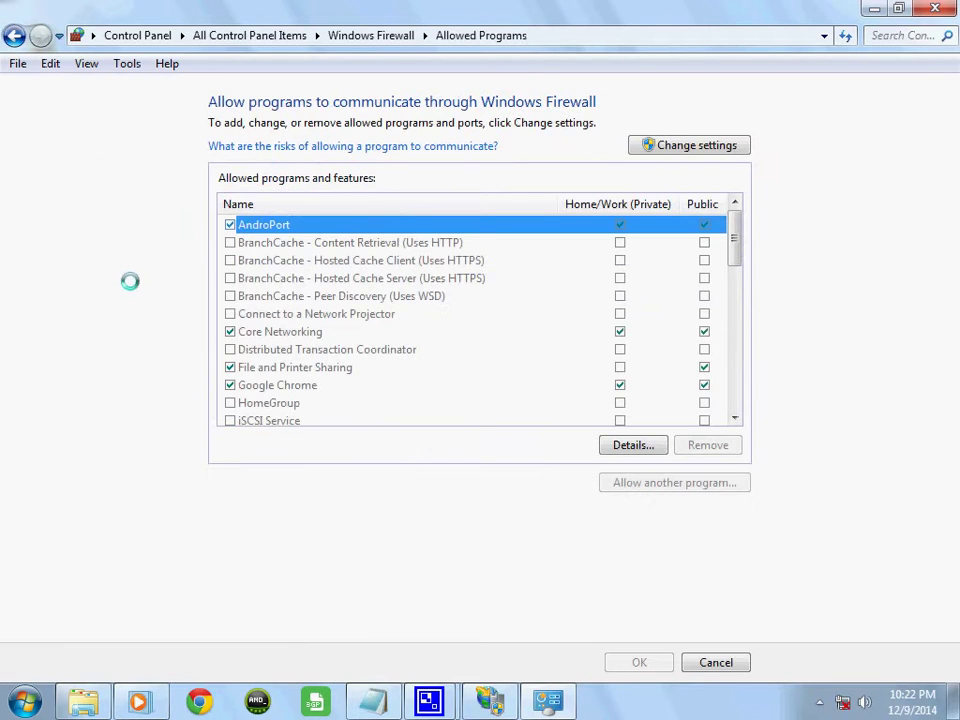
drag(732, 238, 722, 146)
scroll(527, 317, down, 6)
scroll(533, 326, up, 6)
click(716, 662)
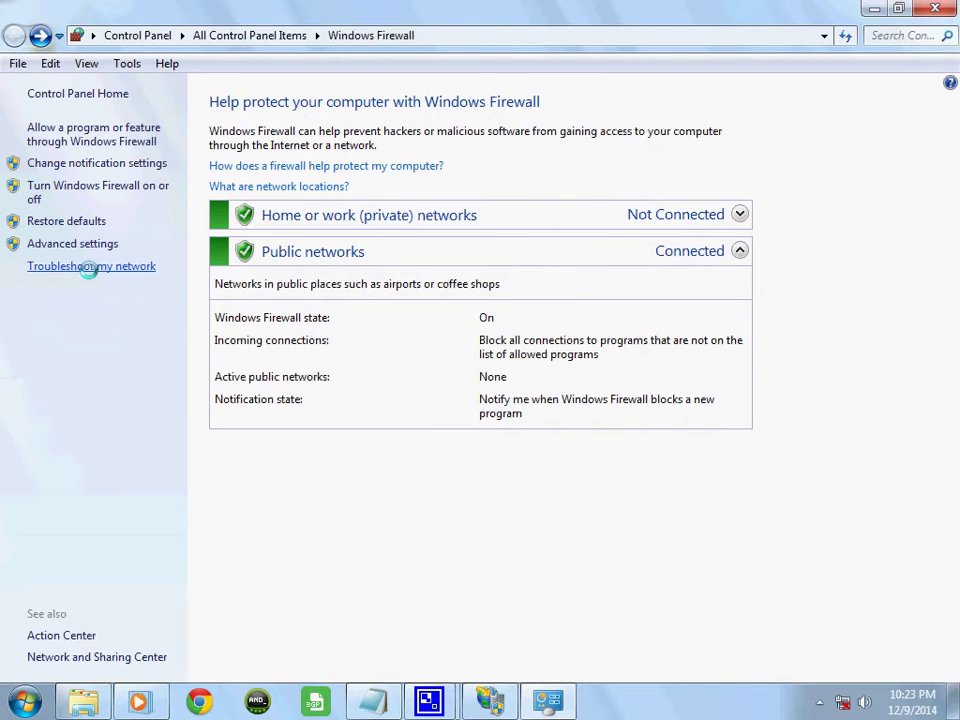
Open the firewall's advanced settings, show the inbound rules and select the AndroPort rule.
click(76, 243)
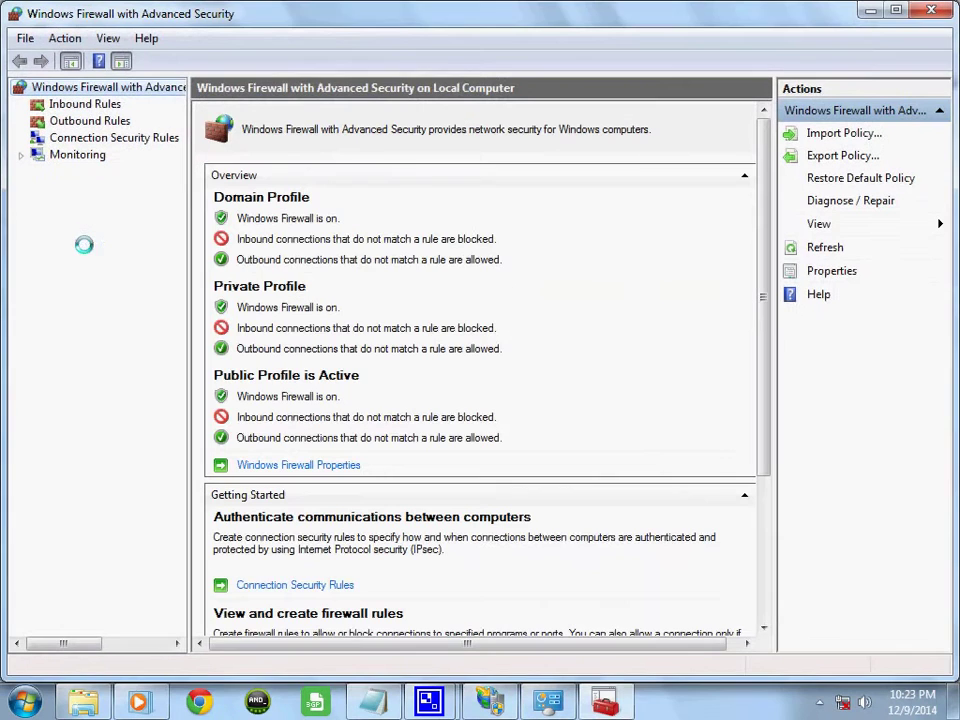
click(62, 104)
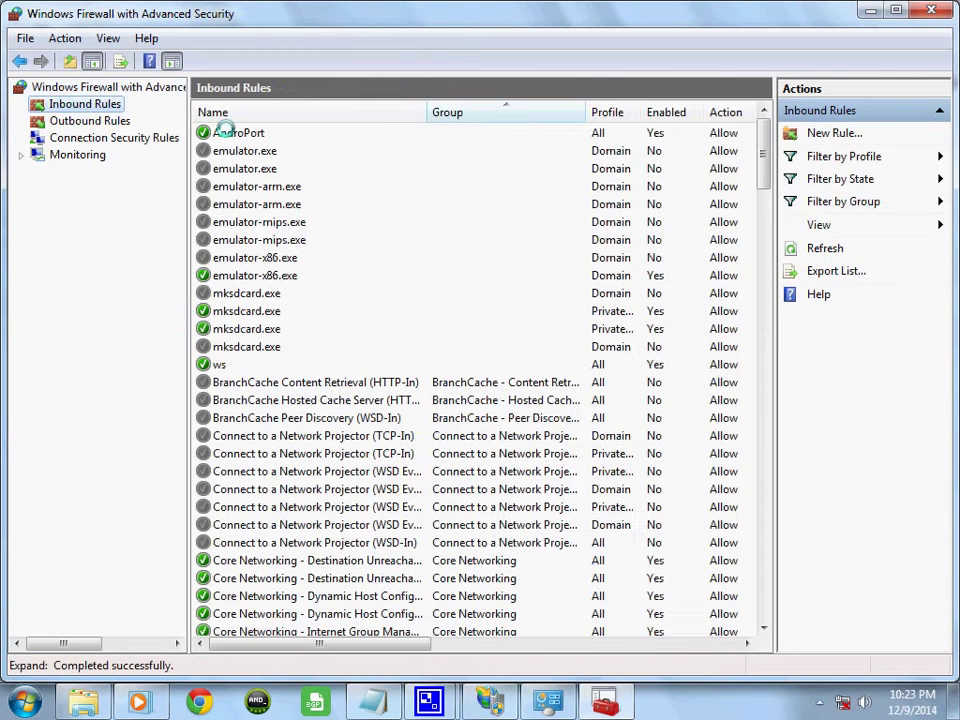
click(229, 131)
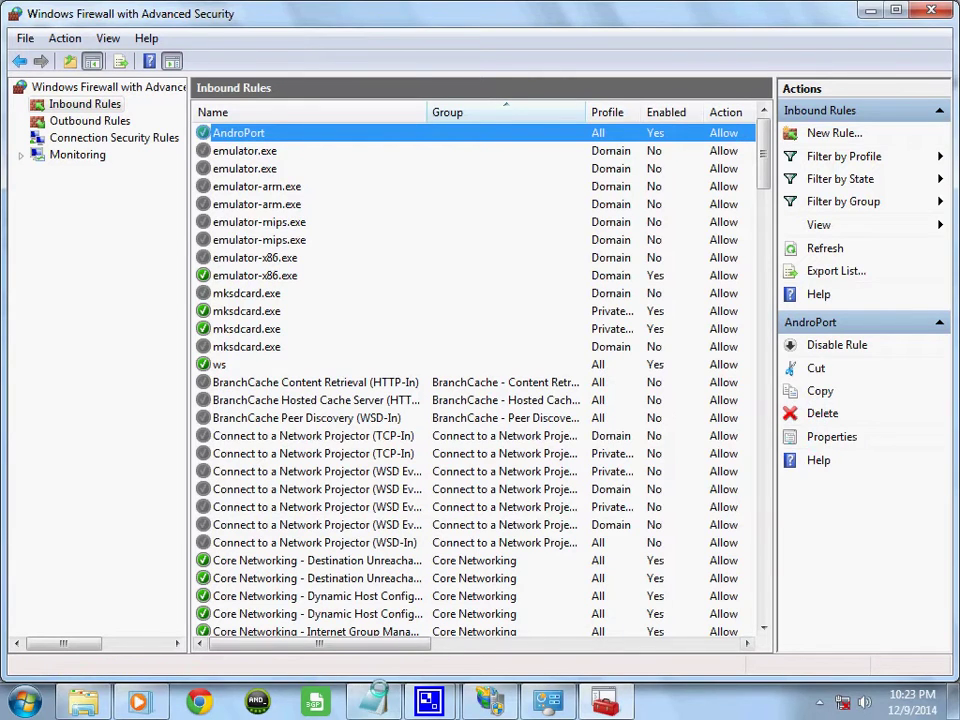
In the Notepad notes, add an indented line under item vii: "I had already done those setting I will delete and create again".
click(373, 702)
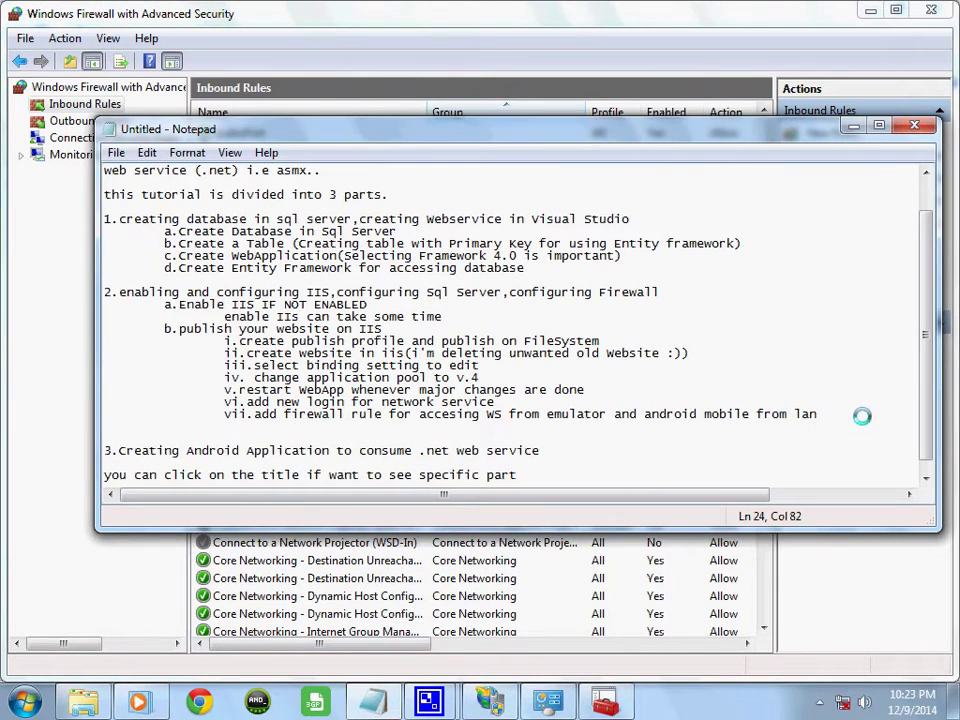
key(Return)
key(Tab)
key(Tab)
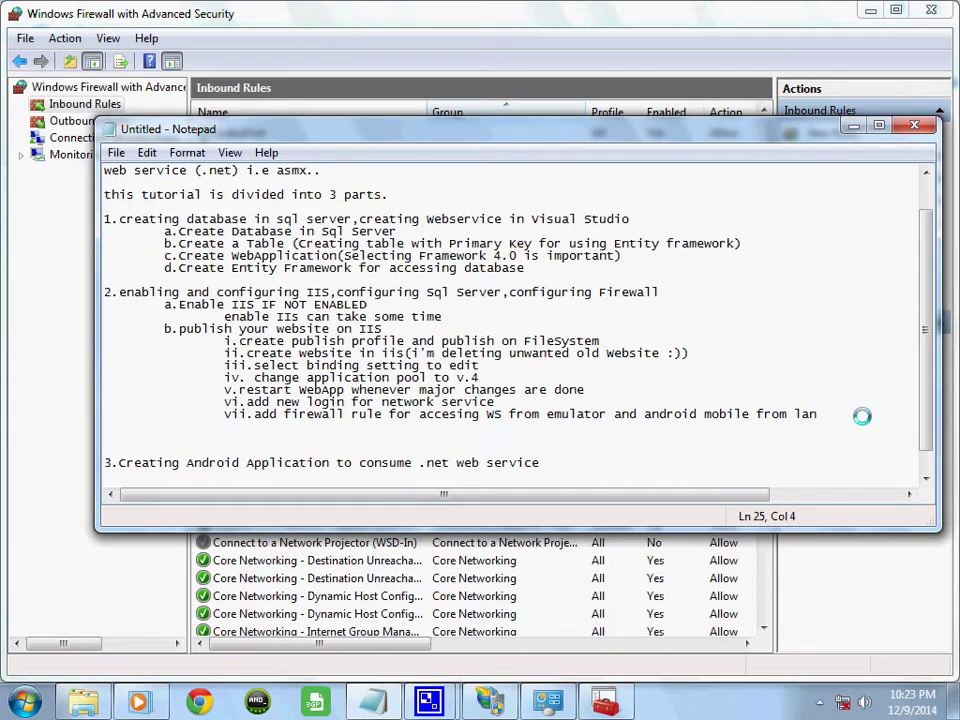
text(I had already do)
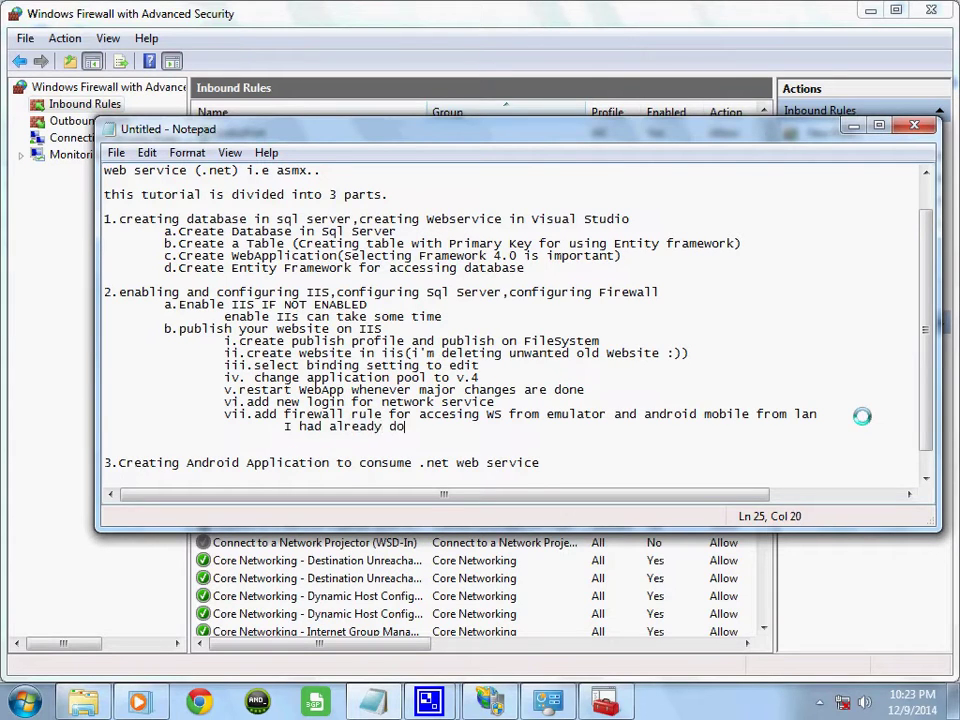
text(ne those setting)
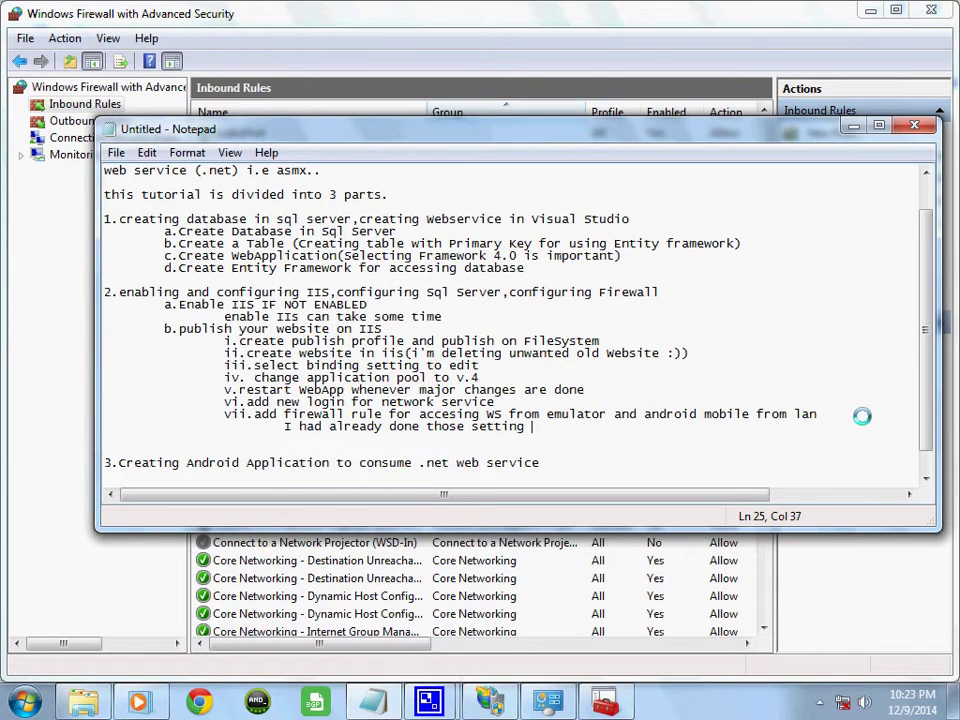
text( I will delete )
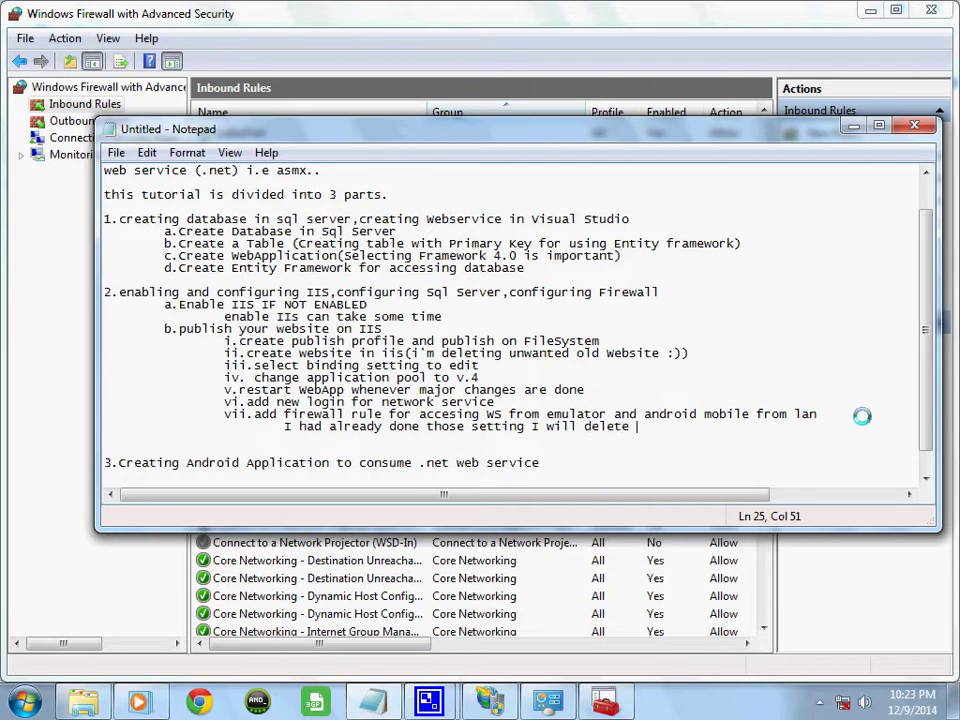
text(and create agai)
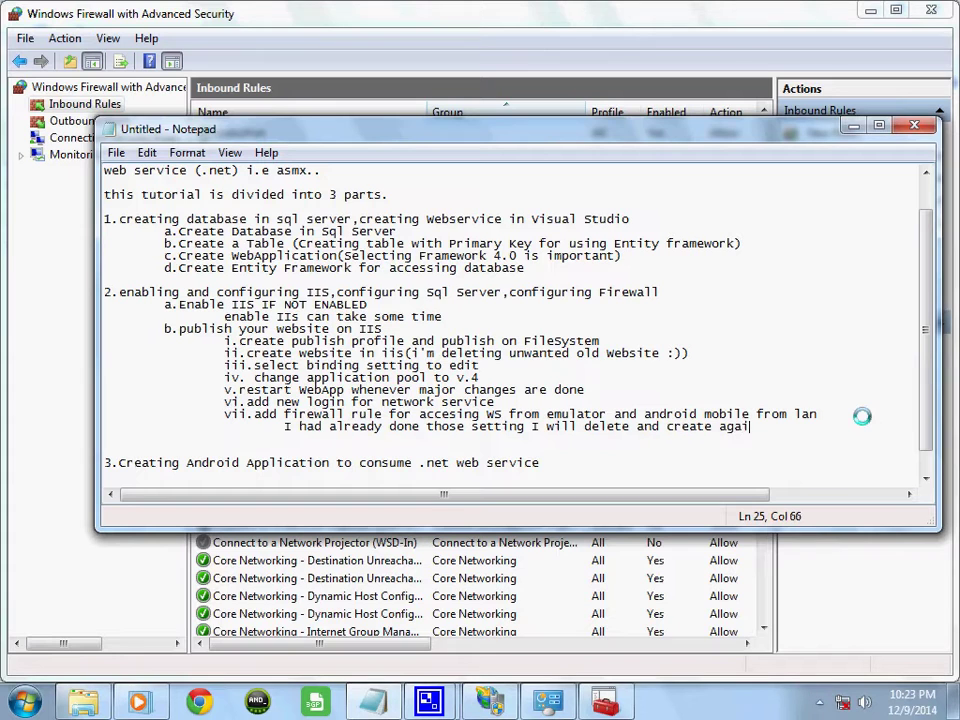
text(n)
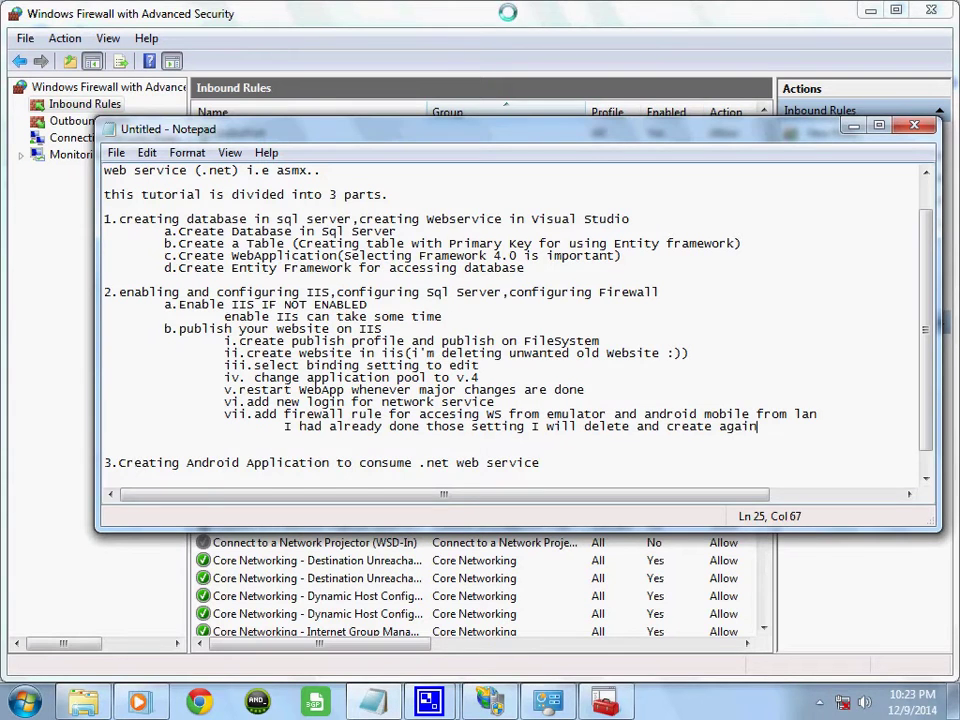
Delete the existing AndroPort inbound rule in Windows Firewall with Advanced Security.
click(354, 76)
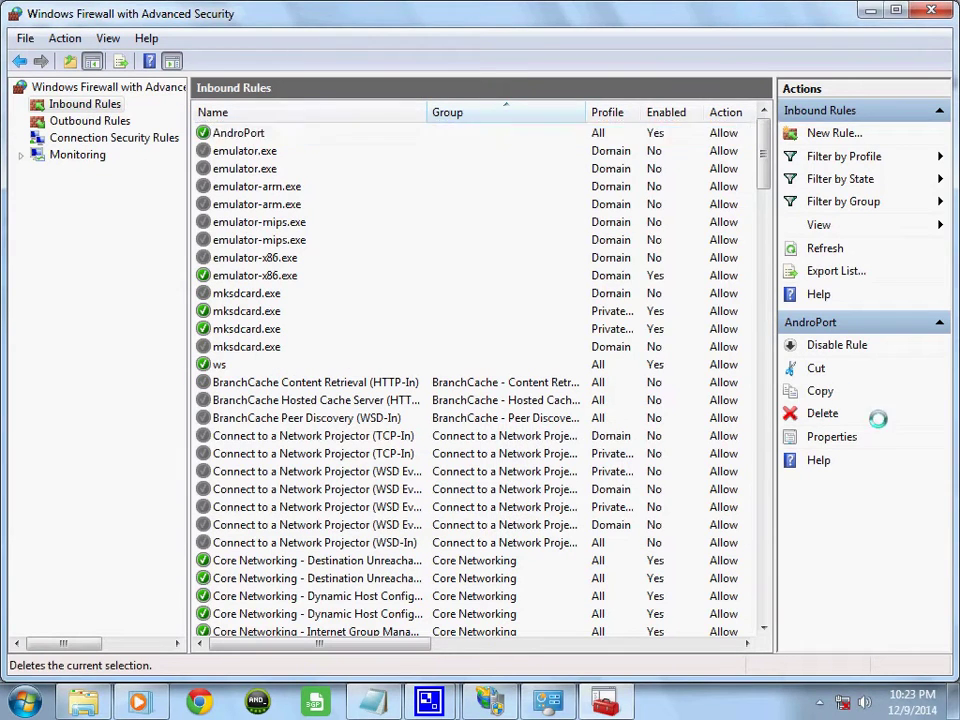
click(832, 413)
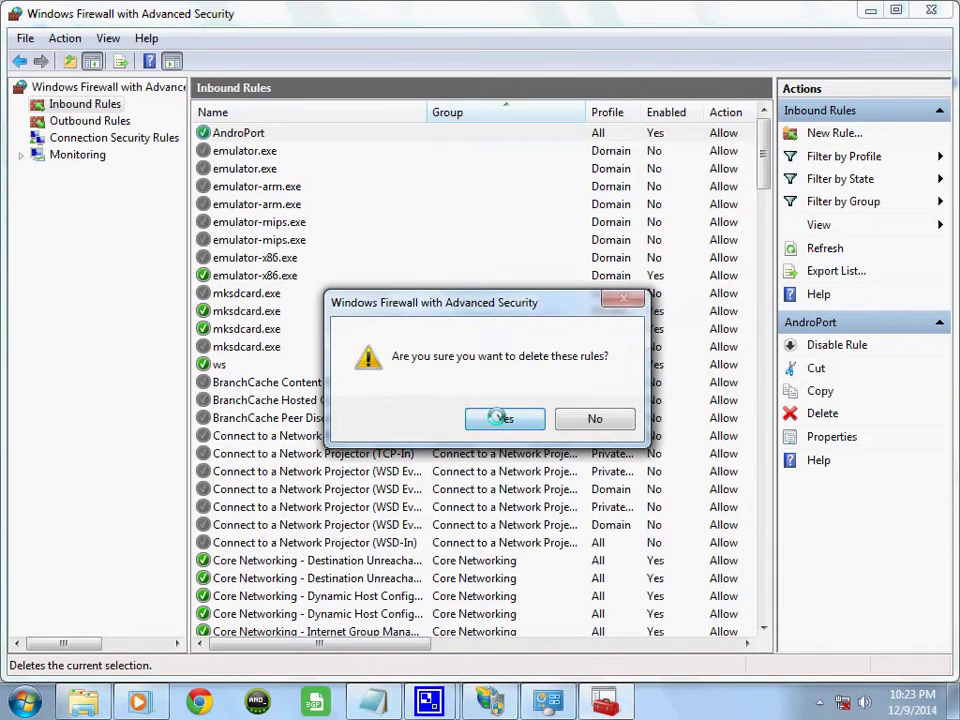
click(499, 416)
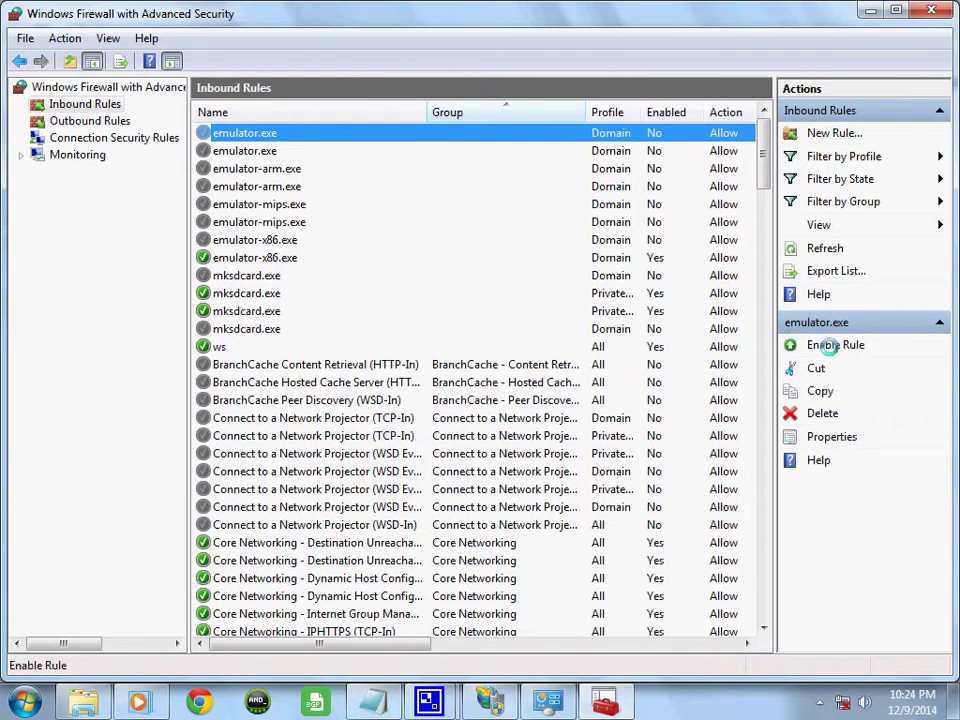
Start a new inbound rule of type Port, checking the MyAndroWeb site's port in IIS Manager.
click(828, 133)
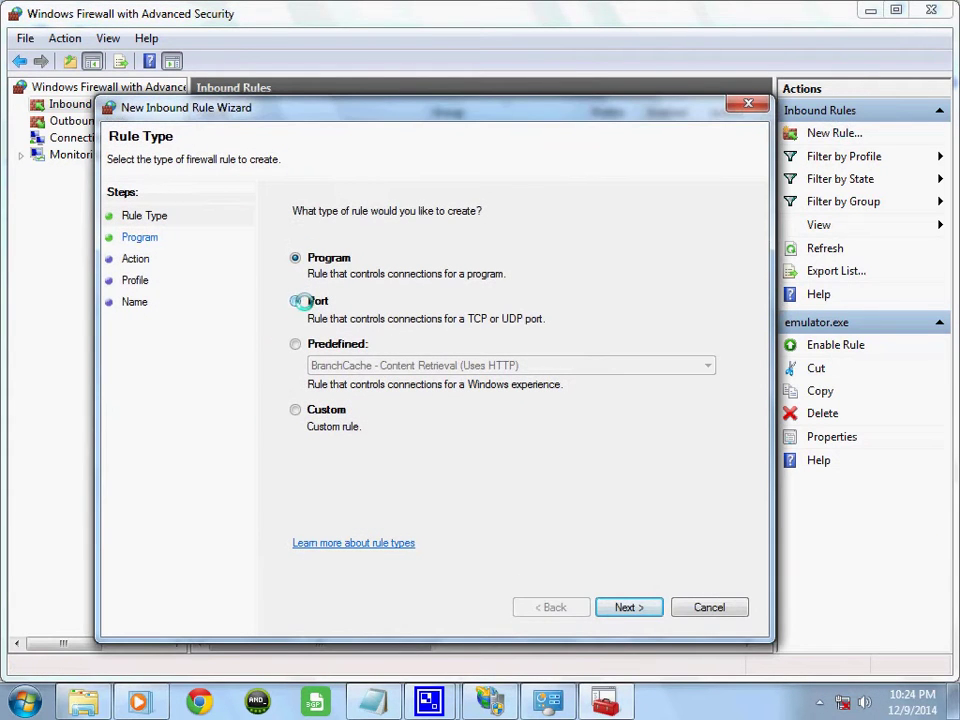
click(297, 303)
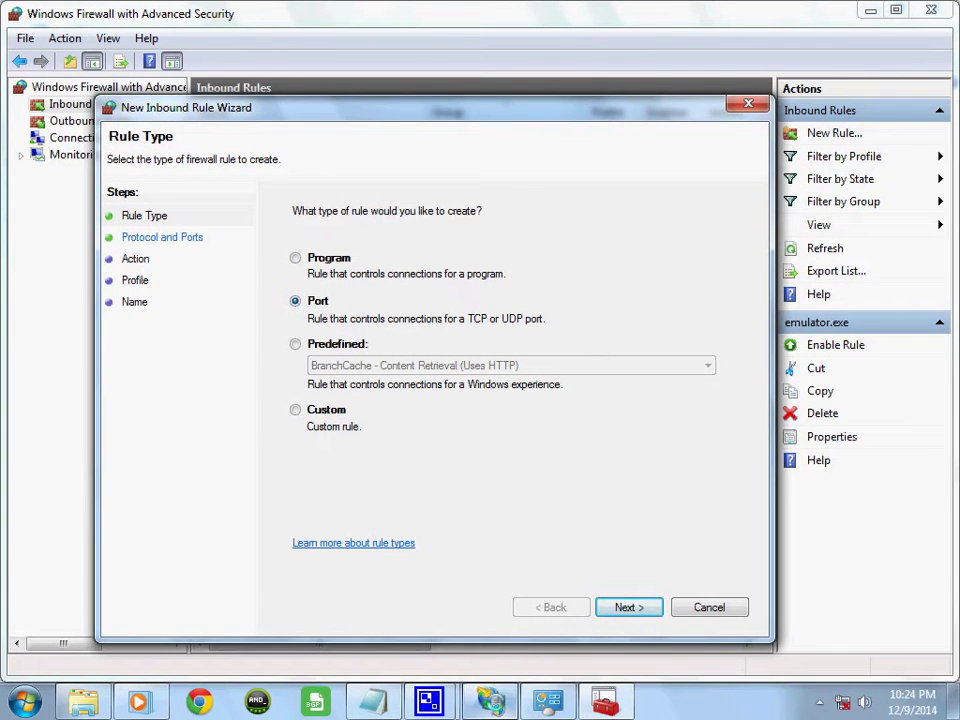
click(492, 701)
click(843, 361)
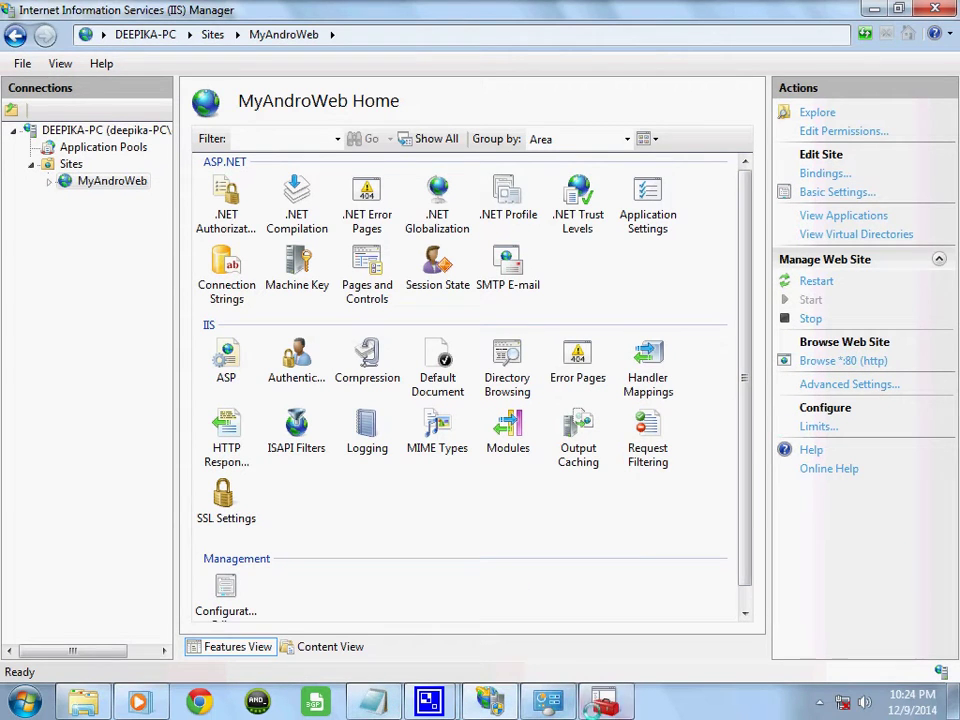
click(604, 703)
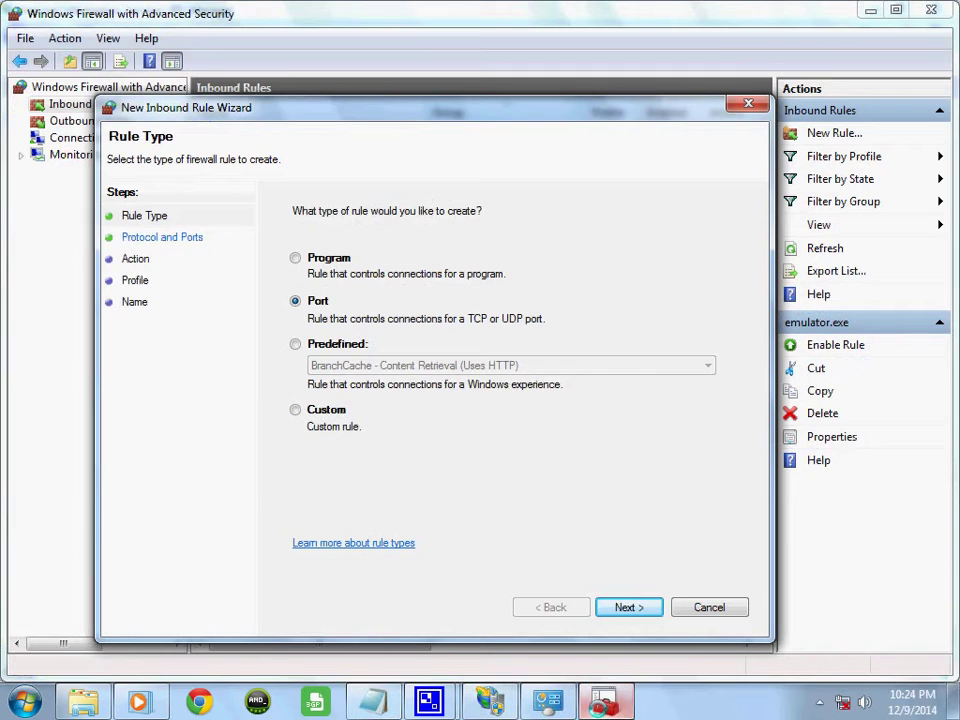
click(625, 605)
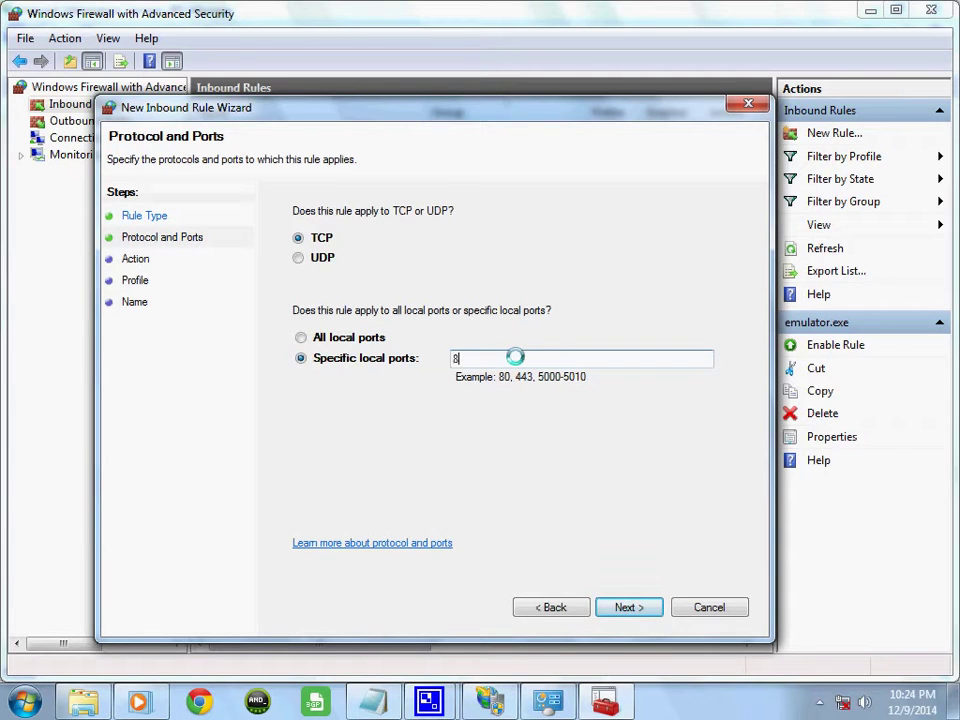
Apply the rule to TCP local port 80, allow the connection for domain, private and public profiles, and name it AndroPort.
click(641, 605)
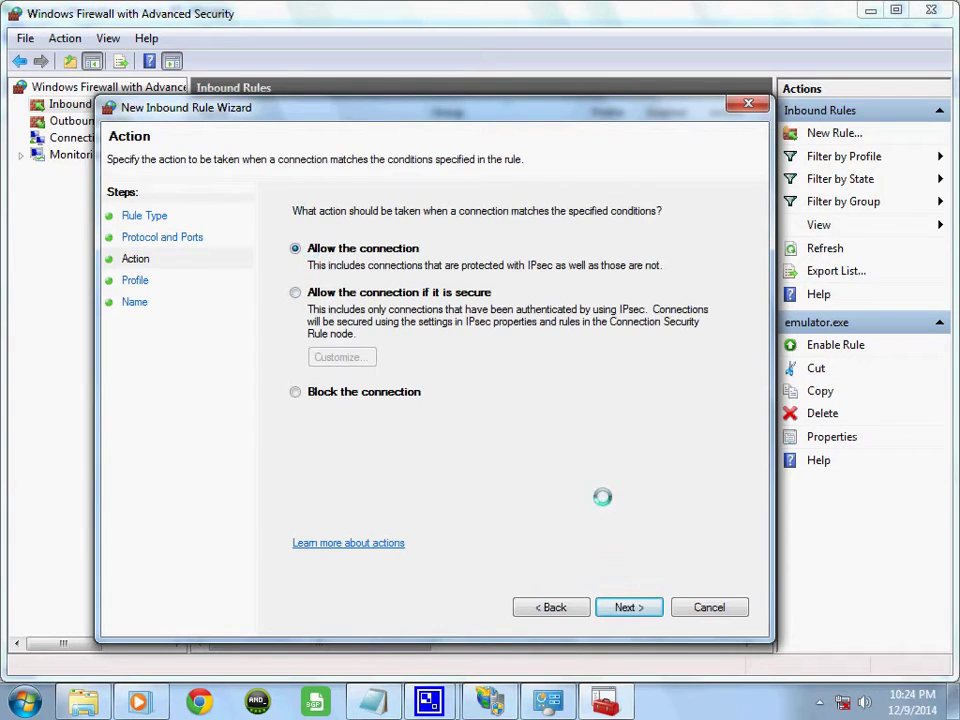
click(628, 607)
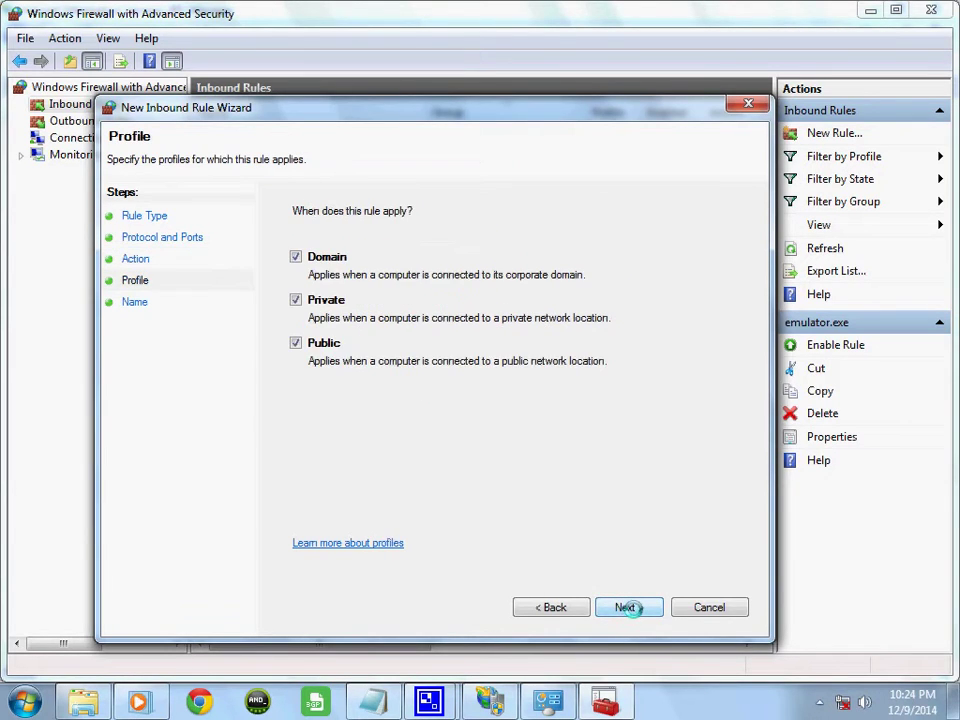
click(628, 607)
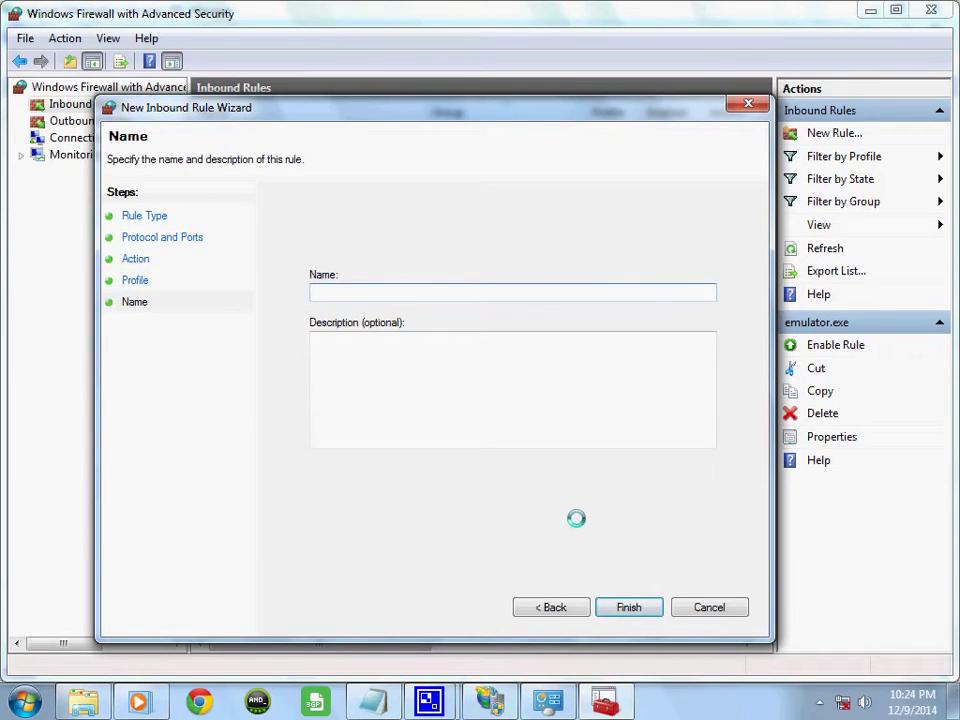
text(AndroPort)
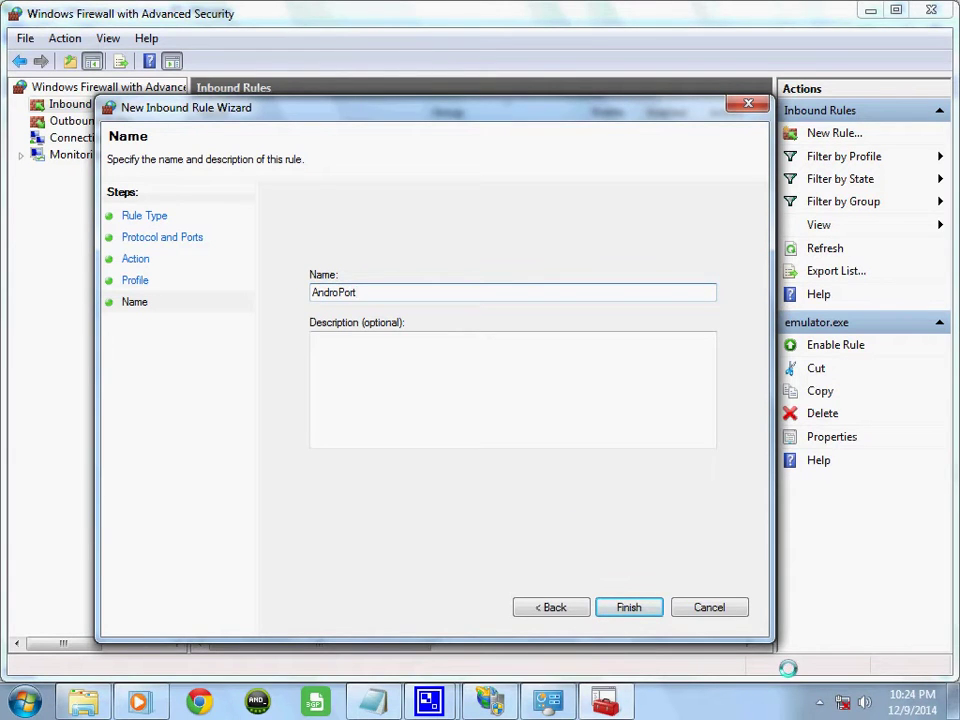
click(628, 607)
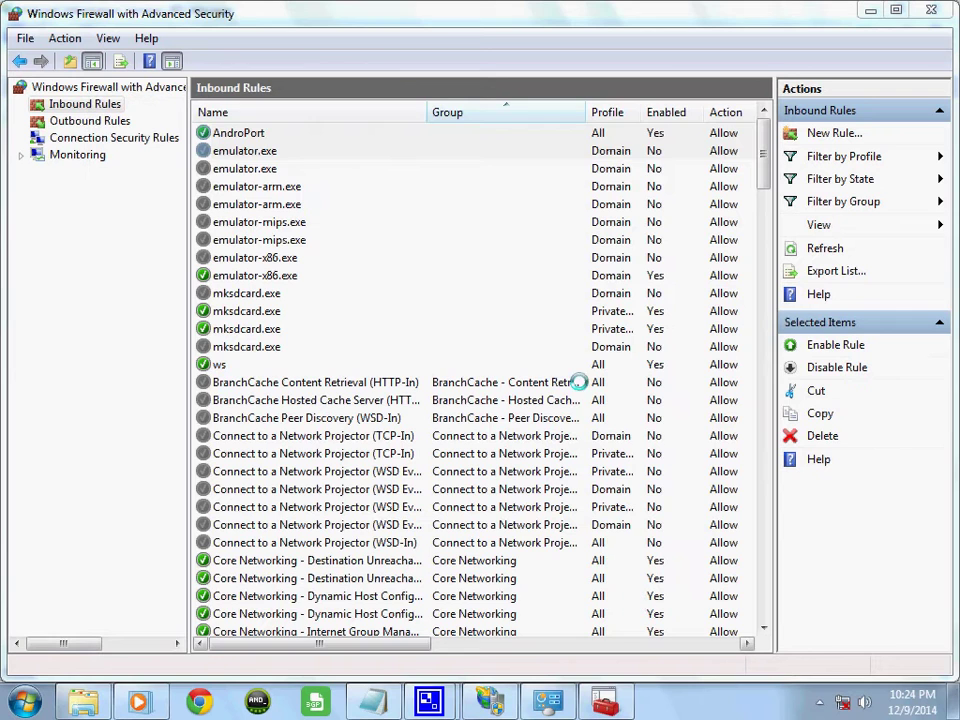
Replace the Notepad line under item vii with "Port is enaabled now we can use it through WIFI or on Emulator" and start a new line.
click(312, 131)
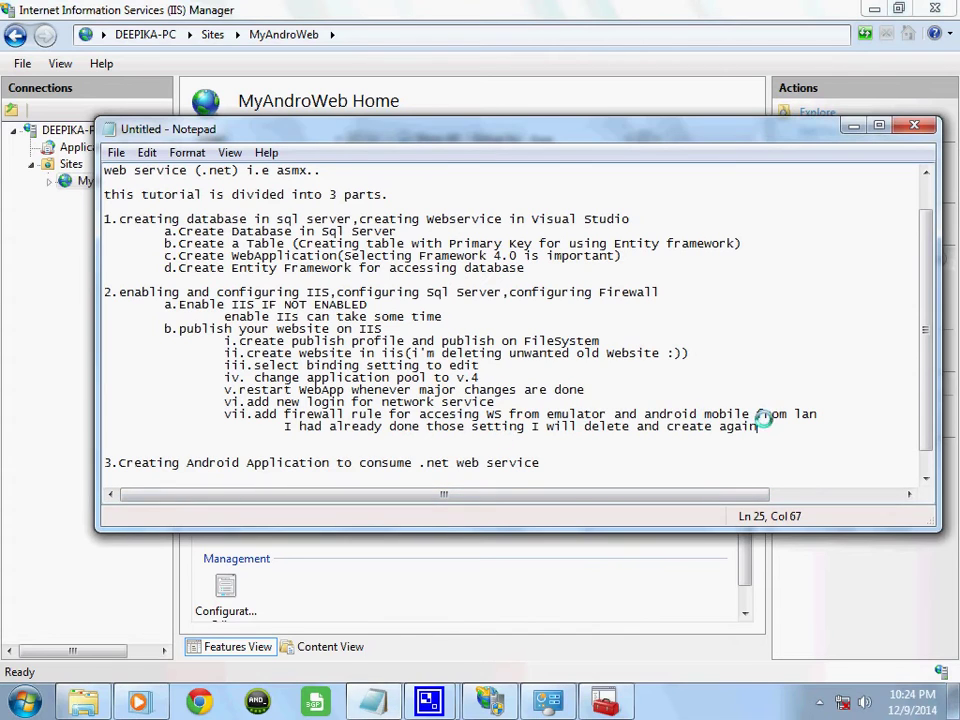
drag(760, 424, 284, 427)
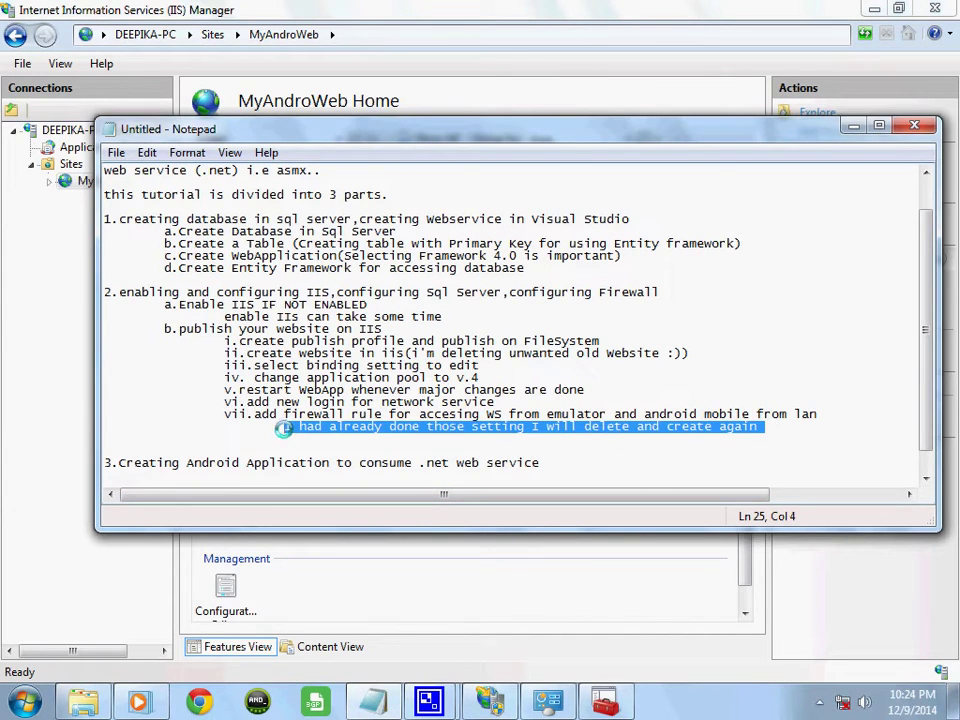
text(port i)
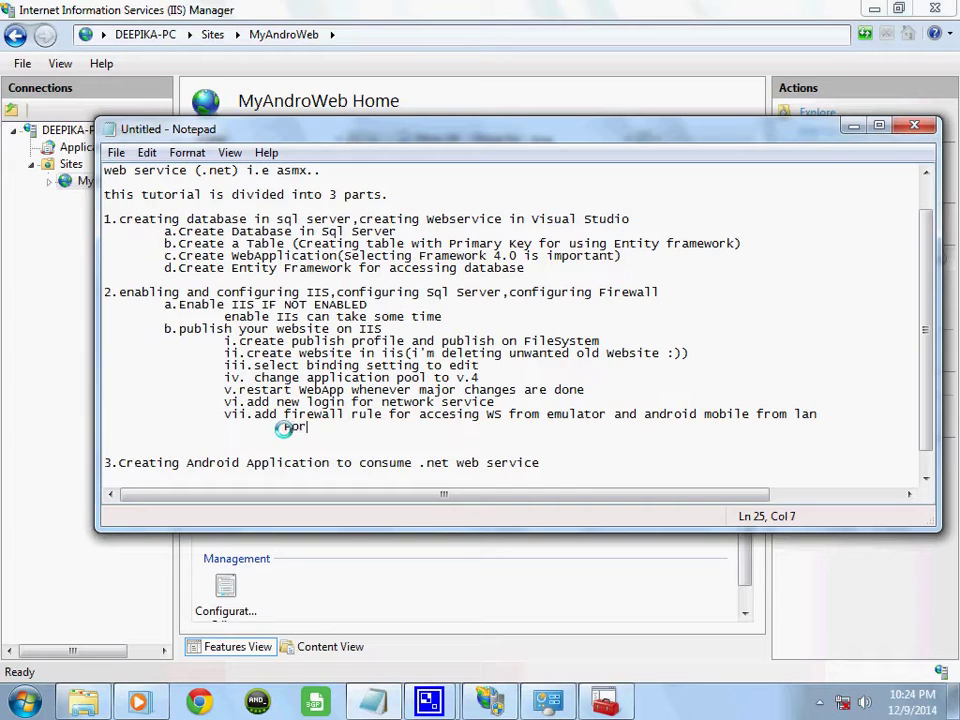
text(s enaabled )
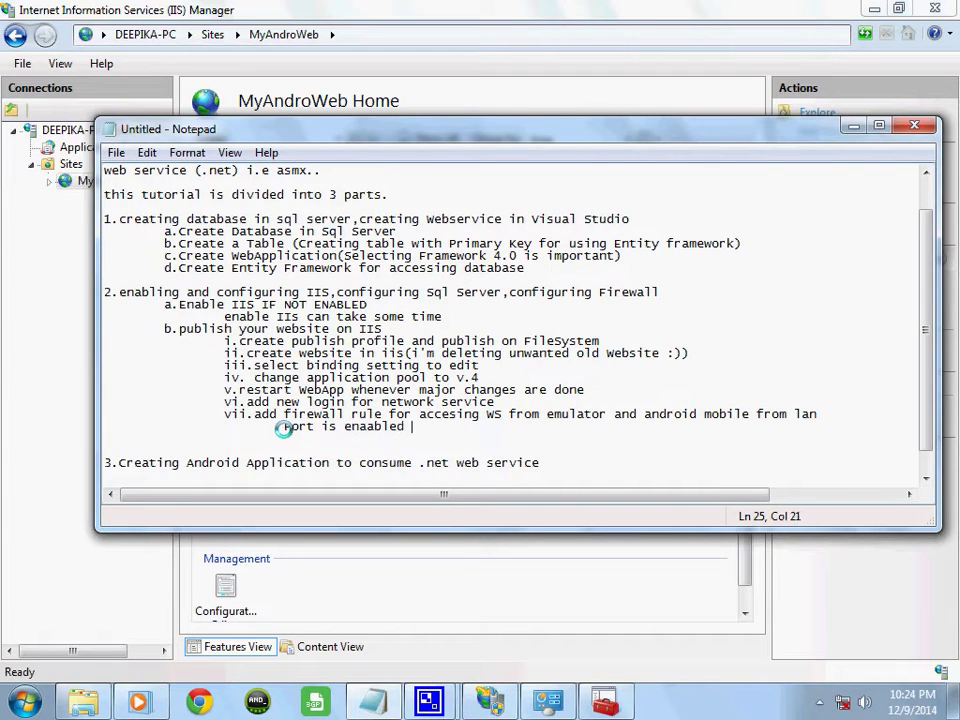
text(now we can use it through WIFI or on Emu)
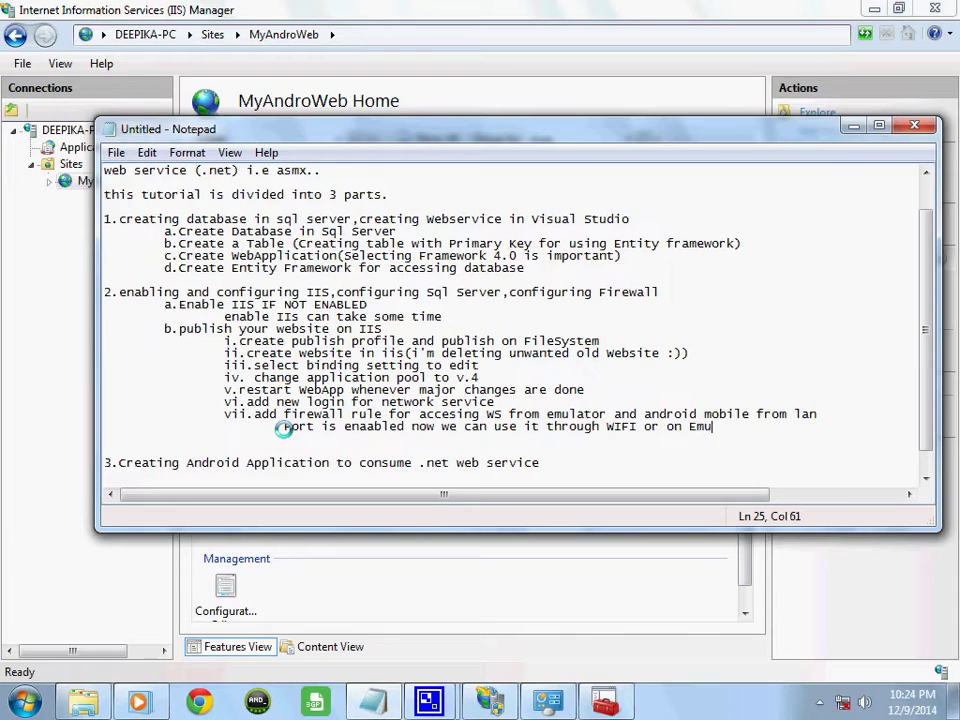
text(tor)
key(Return)
key(Tab)
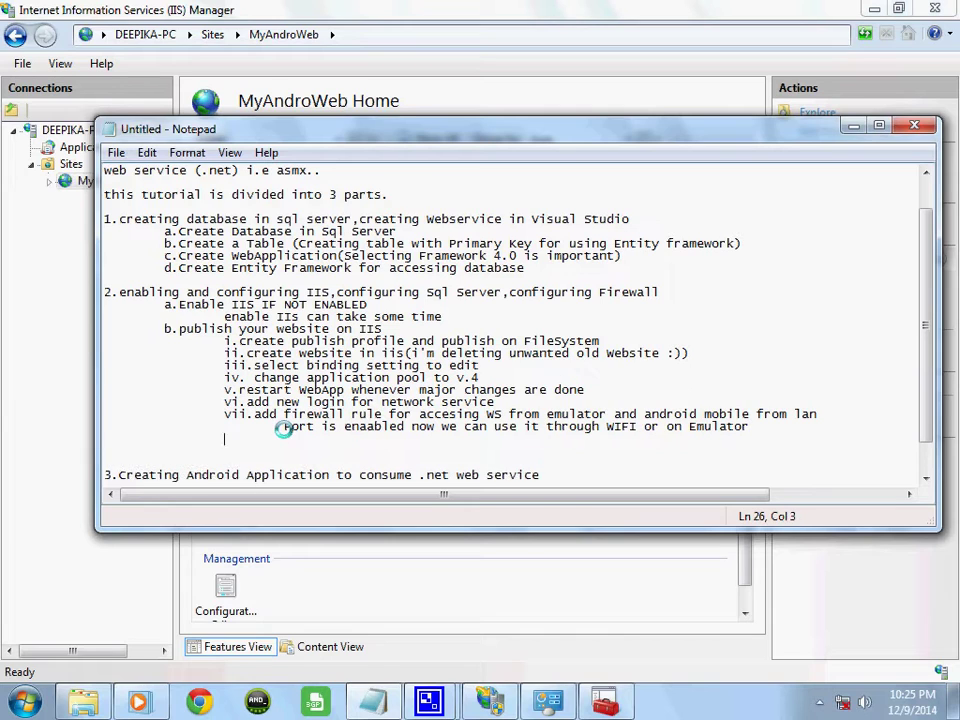
Add "or even by doing tathering" below the WIFI and Emulator line under item vii in Notepad.
text(or eve)
text(n bu)
text(y)
text( doing )
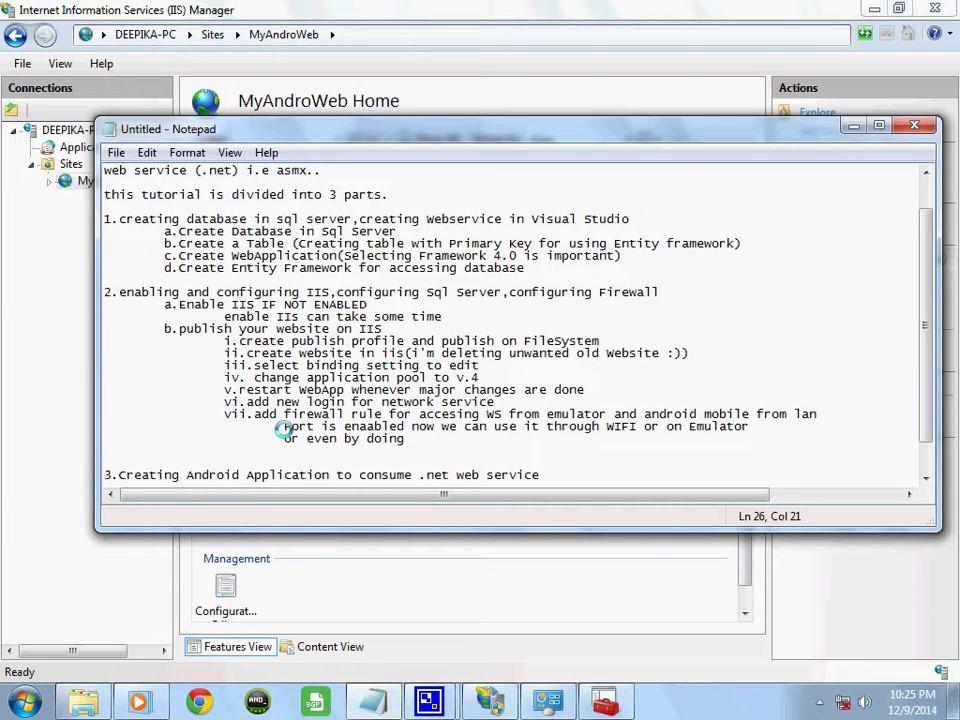
text(tathering)
Add item "viii.from android app you must call like this 10.0.2.2\myWebService.asmx" on a new indented line.
key(Return)
key(Tab)
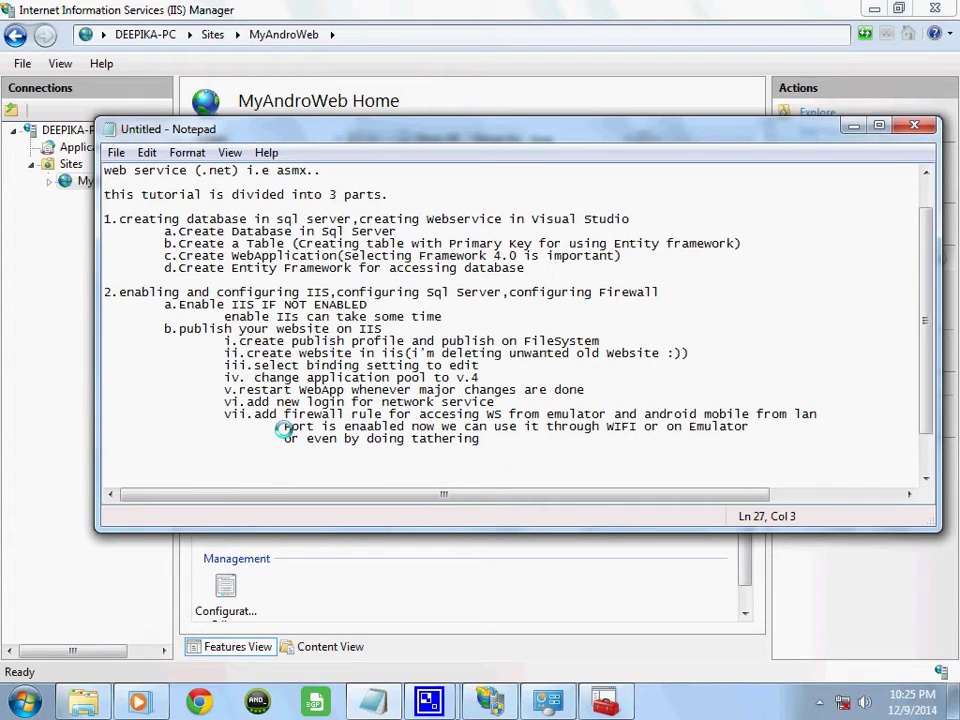
text(viii.from andr)
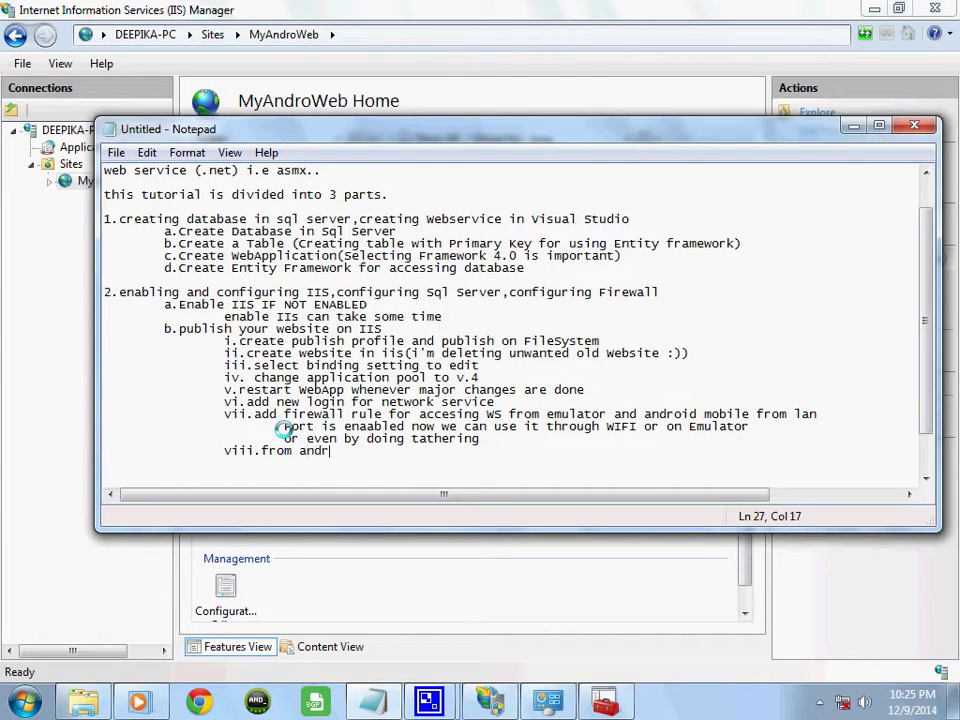
text(oid app you mus)
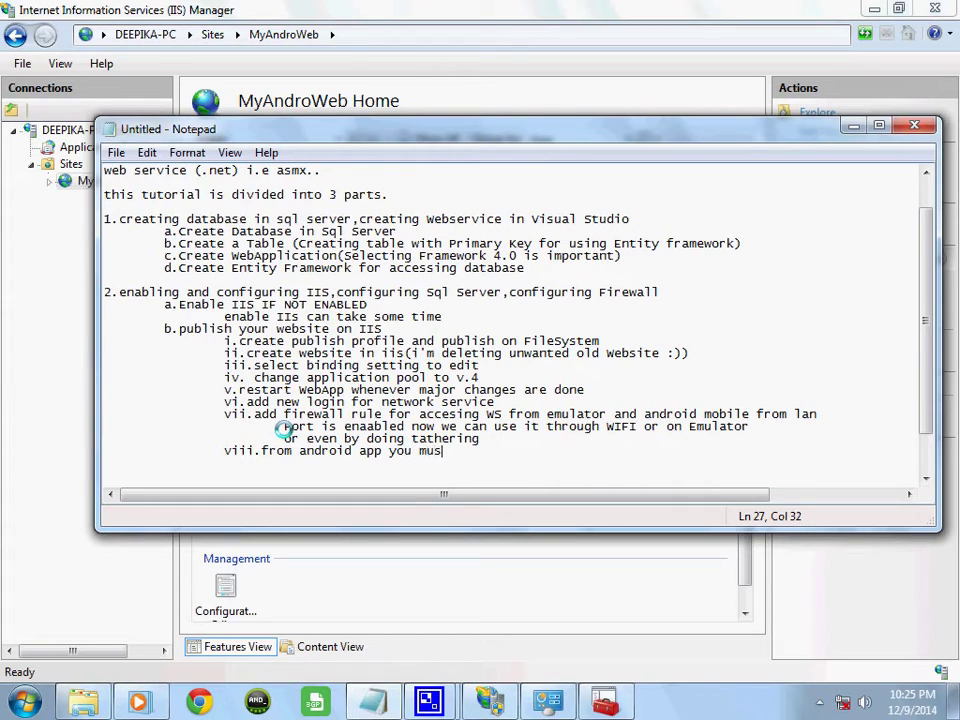
text(t call like thi)
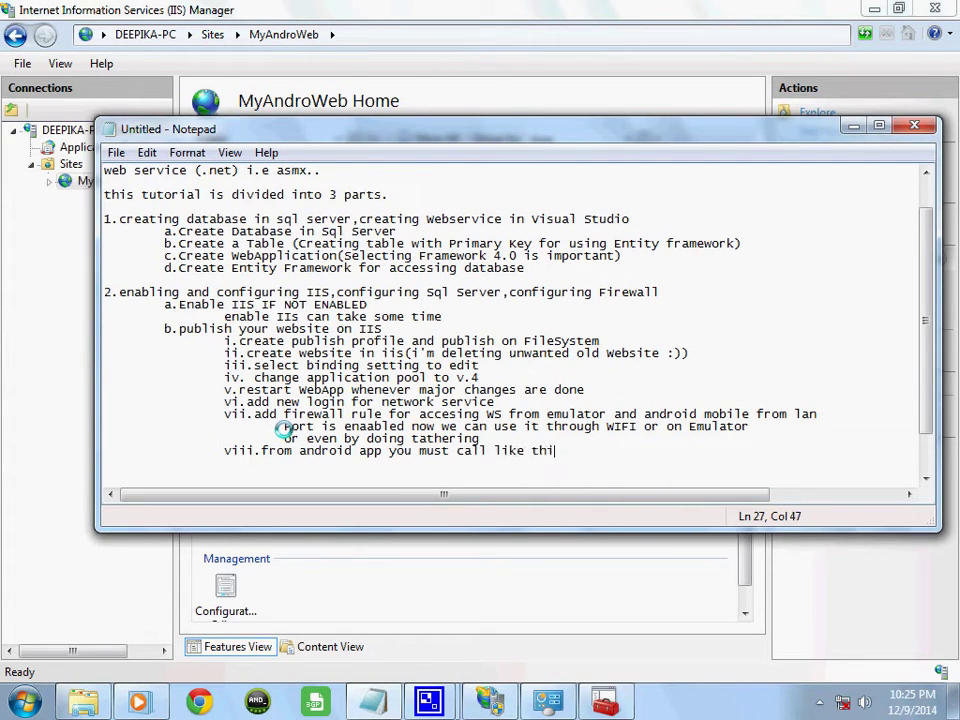
text(s 10.0.2.2\myWe)
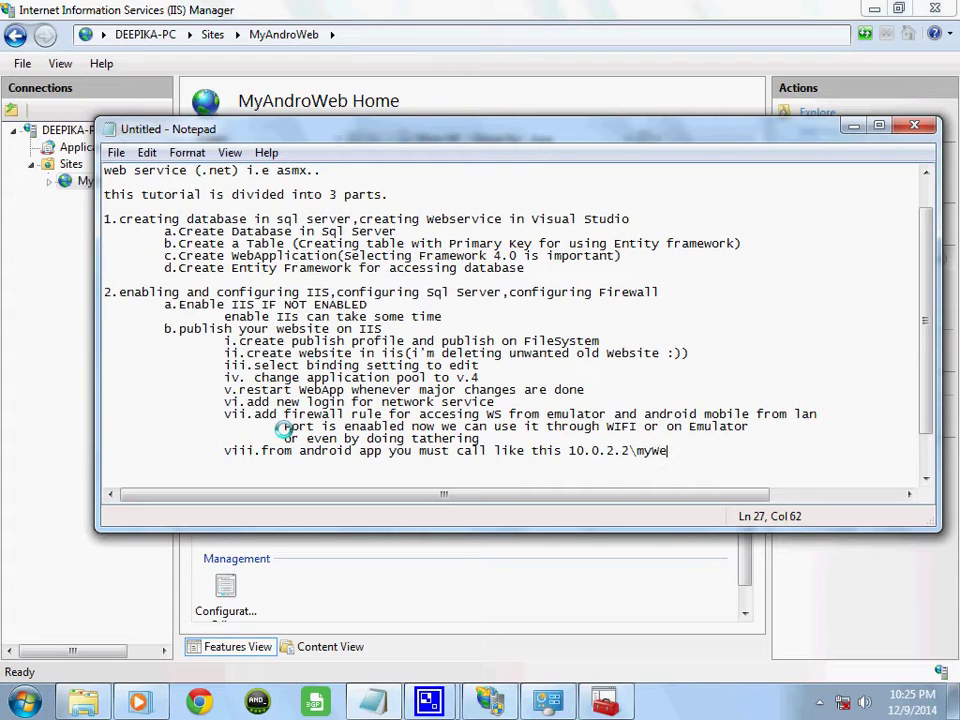
text(bService.asmx)
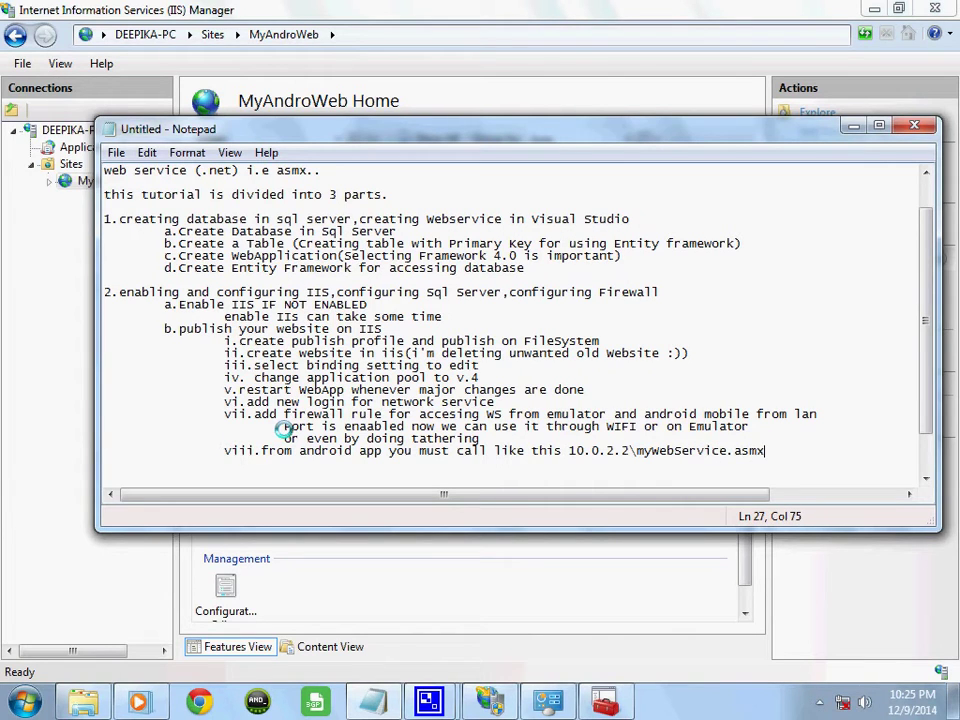
Delete the two explanatory lines about the enabled port and tathering between items vii and viii.
key(Up)
key(shift+Up)
key(shift+Up)
key(shift+End)
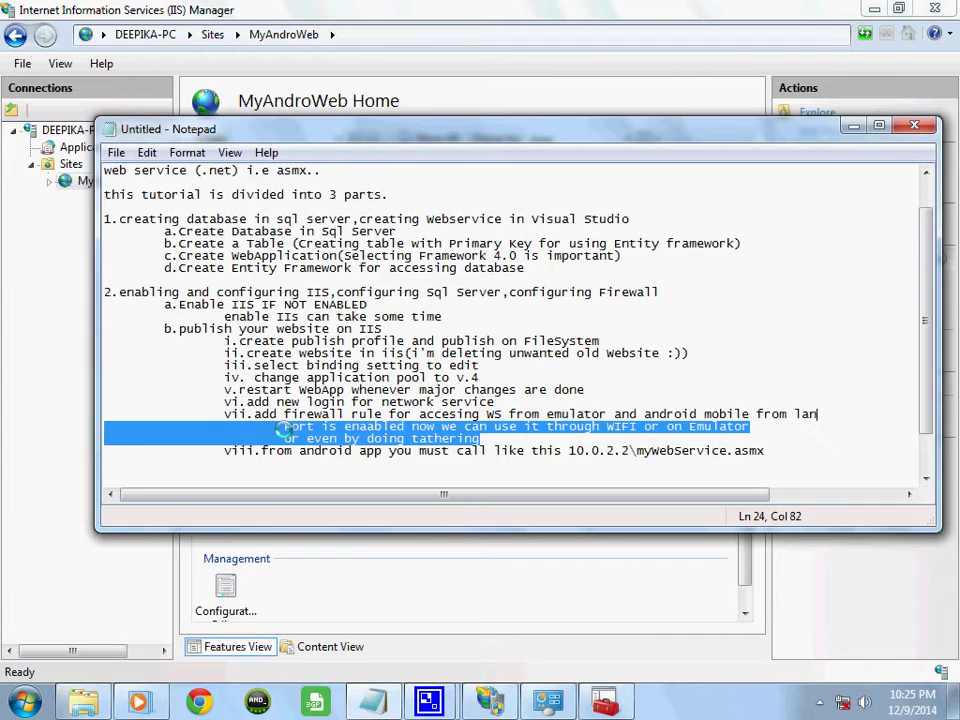
key(Delete)
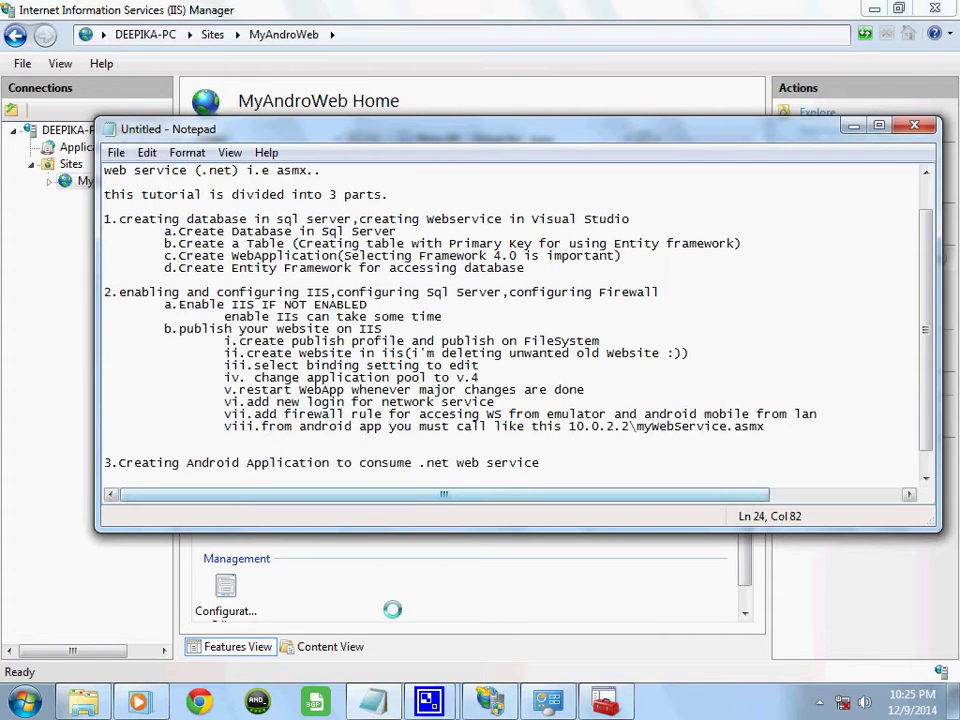
click(369, 544)
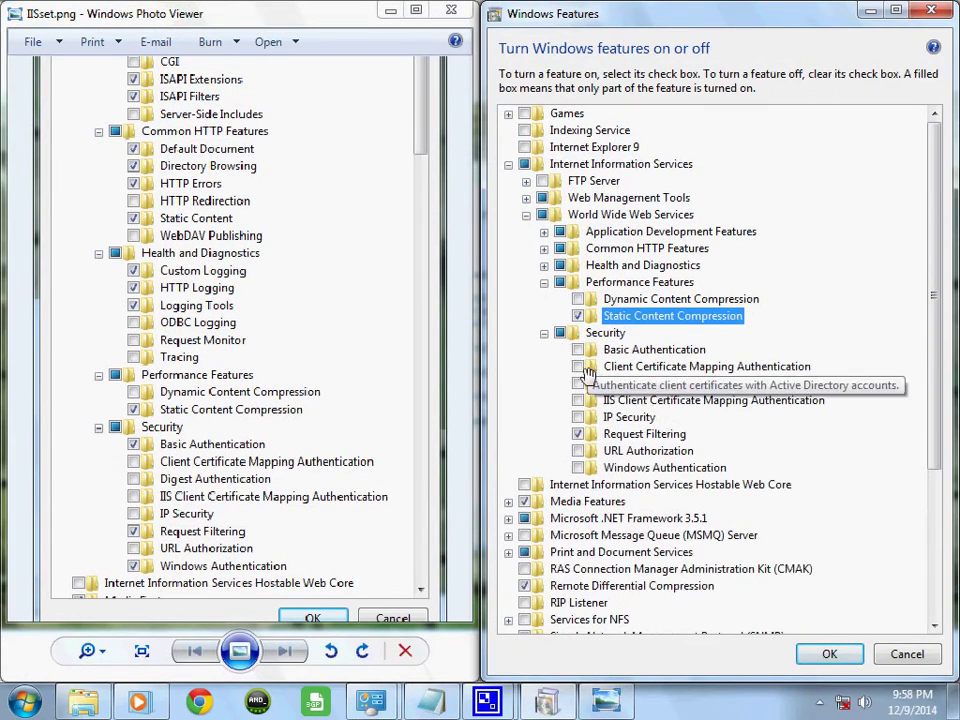
Following the IISset.png reference, enable Basic Authentication and Windows Authentication under Security, and collapse the Security and Performance Features groups.
drag(188, 485, 190, 455)
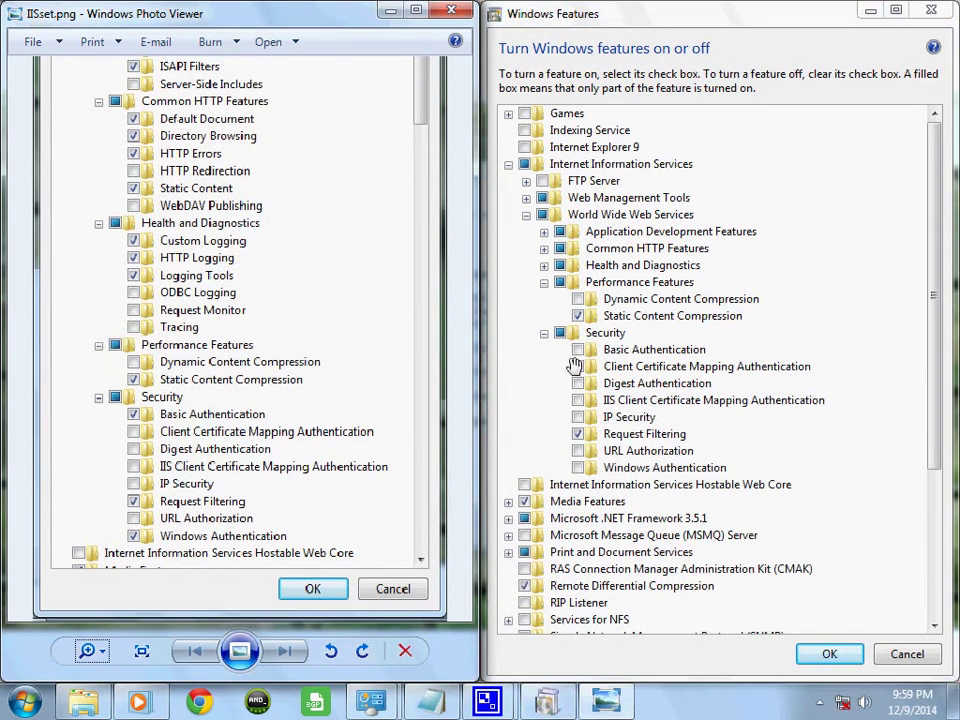
click(578, 349)
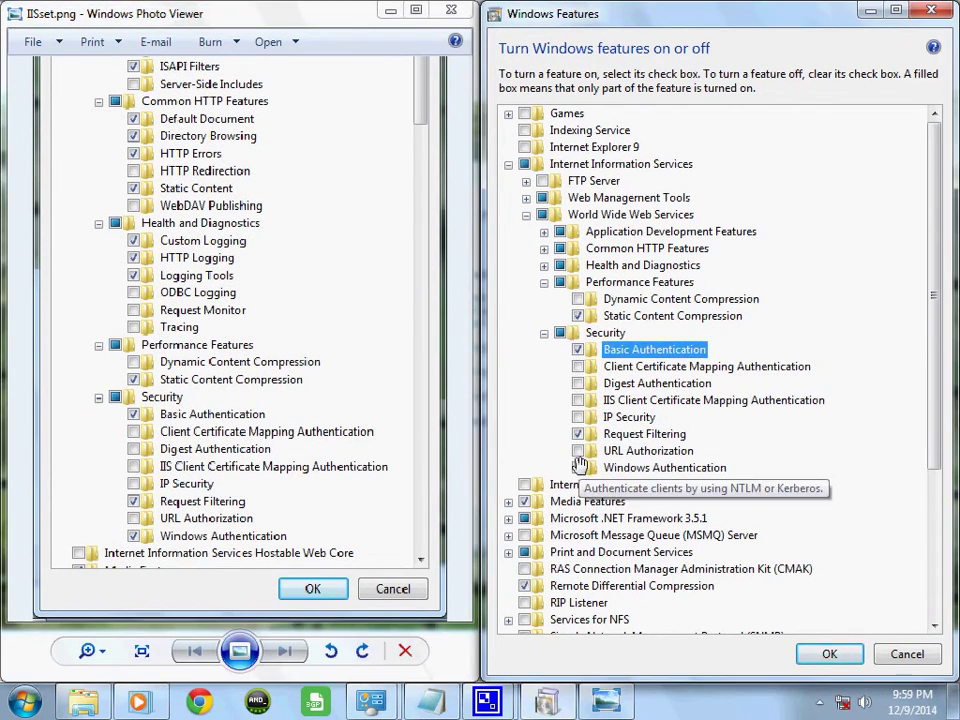
click(578, 467)
click(543, 332)
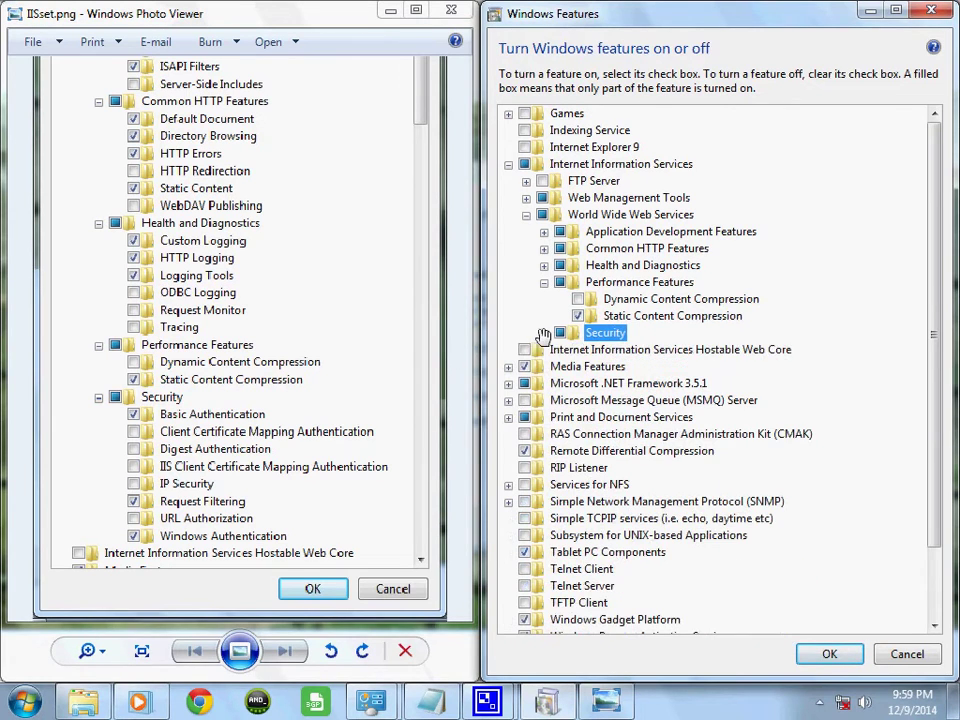
click(543, 282)
Close the IISset.png reference image, move the Windows Features window towards the middle of the desktop, and collapse World Wide Web Services.
click(220, 466)
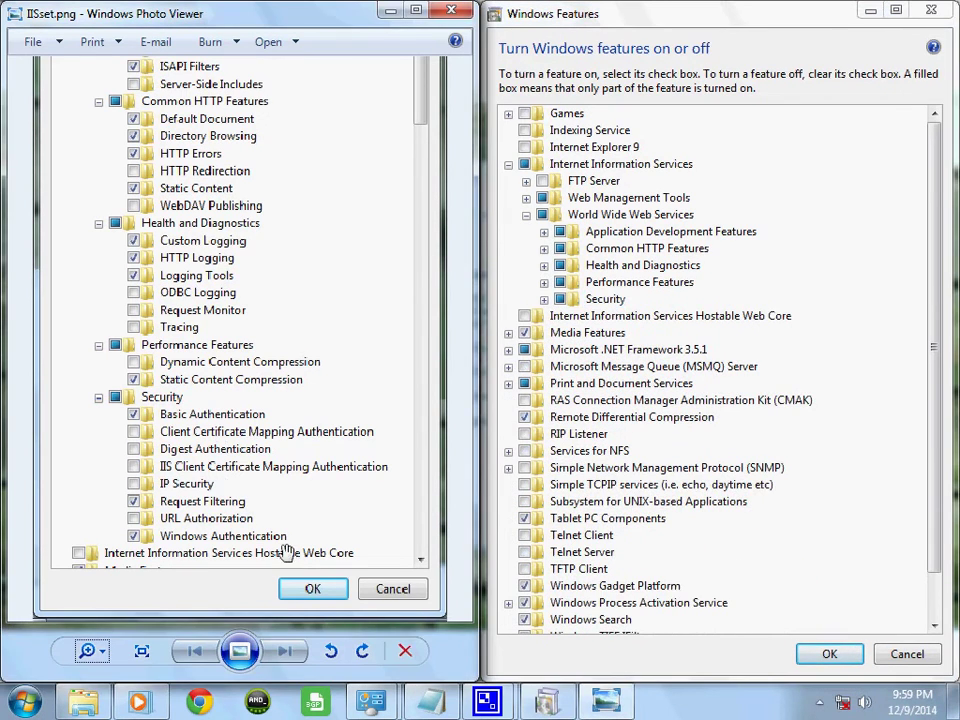
click(583, 27)
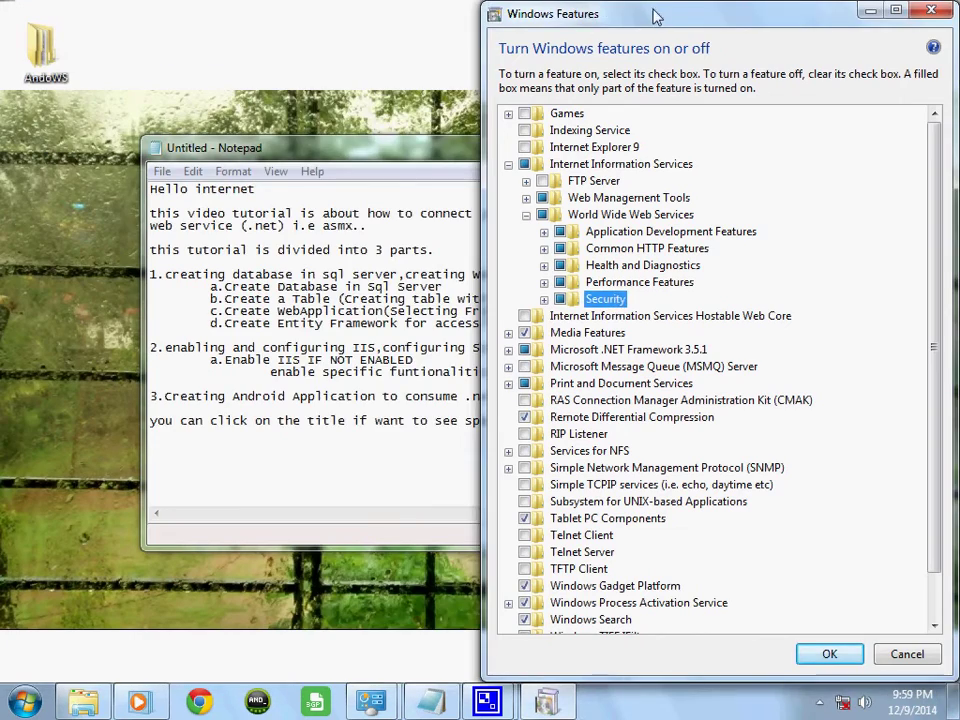
drag(583, 27, 378, 27)
click(321, 214)
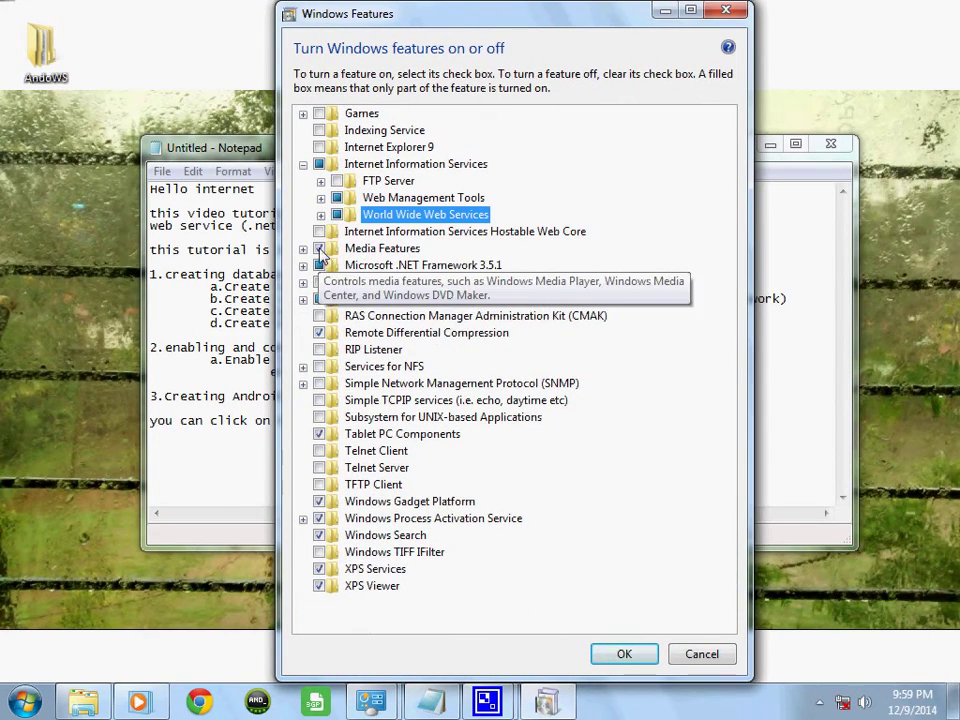
Enable Windows Communication Foundation HTTP Activation under Microsoft .NET Framework 3.5.1 and collapse that group.
click(303, 265)
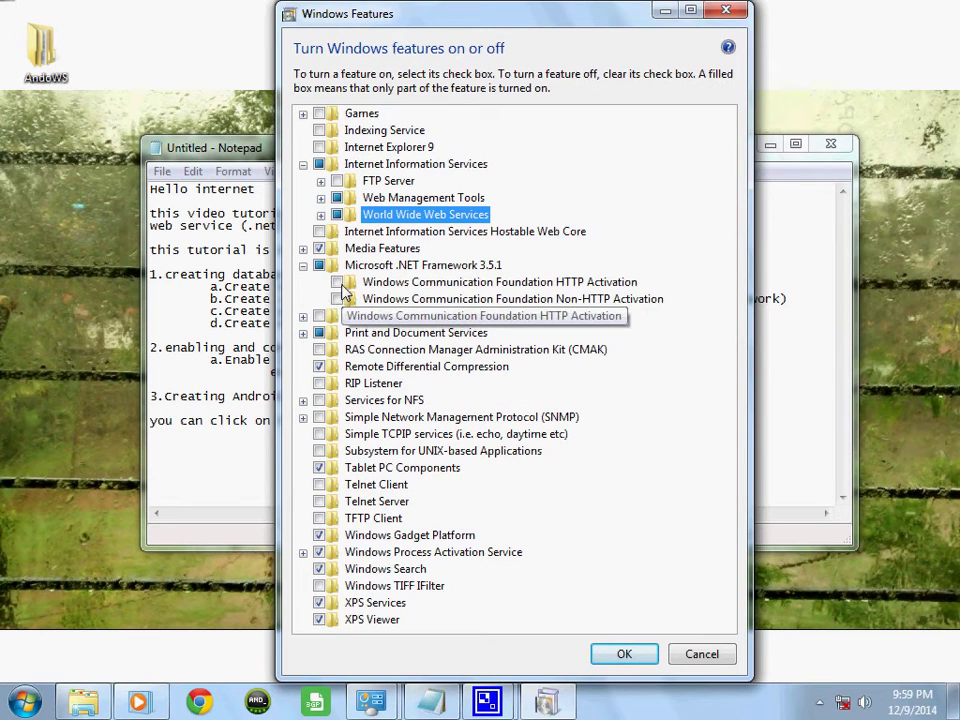
click(350, 282)
click(303, 266)
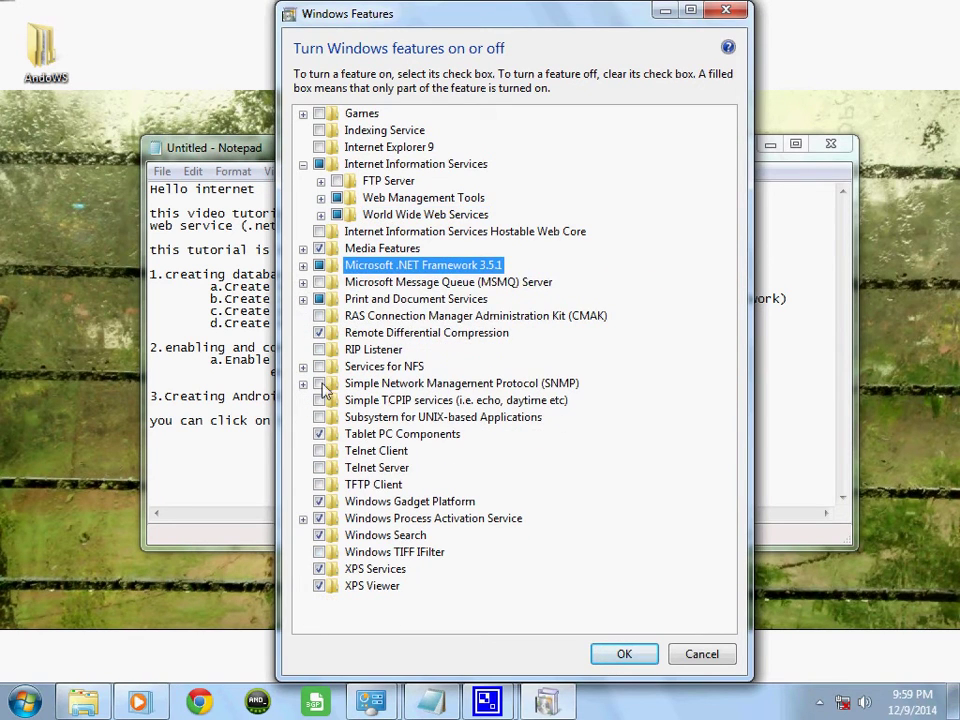
Try to turn off Windows Process Activation Service and its .NET Environment, Configuration APIs and Process Model components, declining each change.
click(317, 584)
click(316, 567)
click(303, 518)
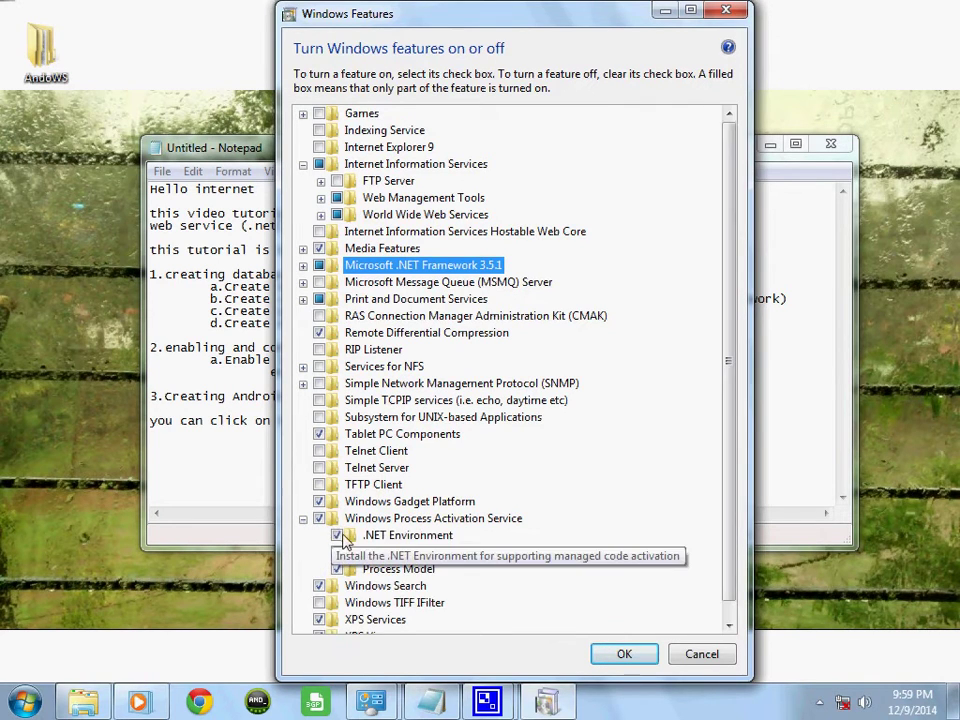
click(319, 518)
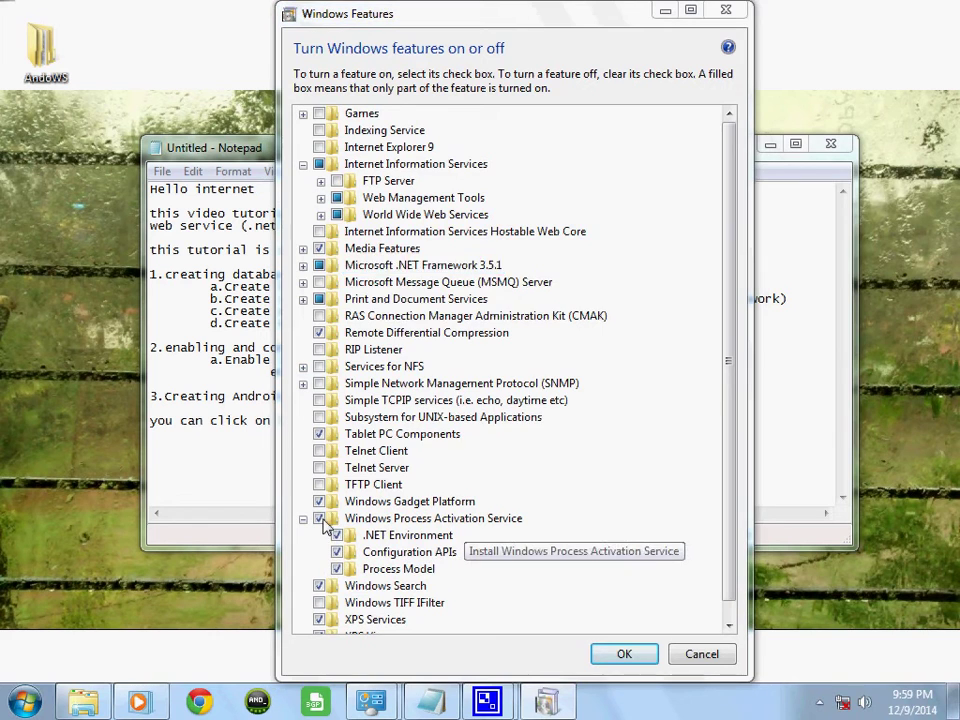
click(593, 405)
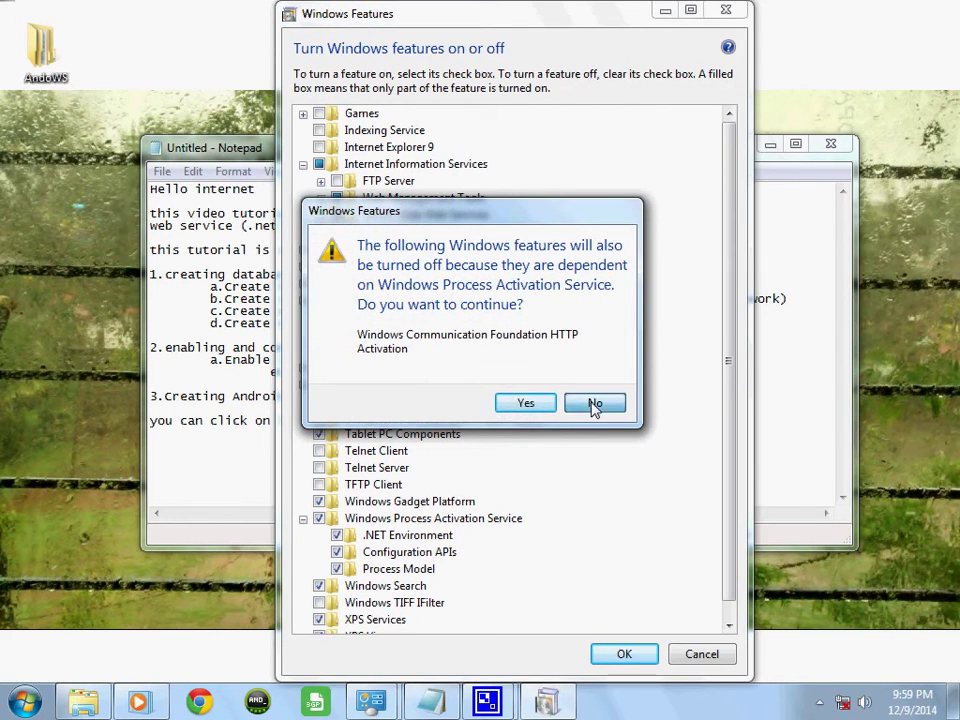
click(337, 535)
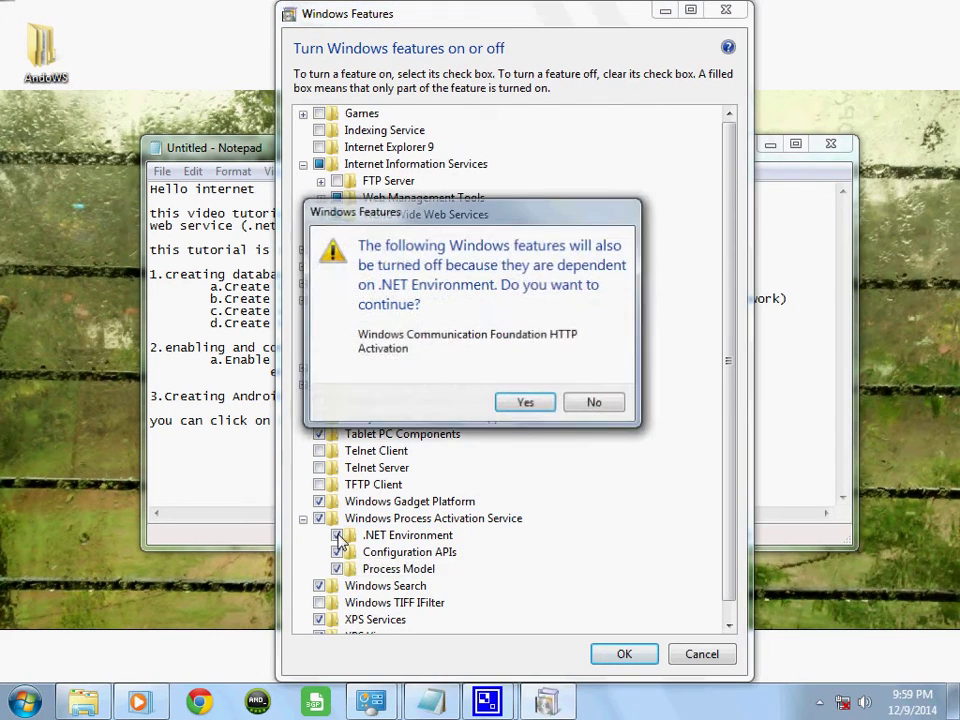
click(594, 404)
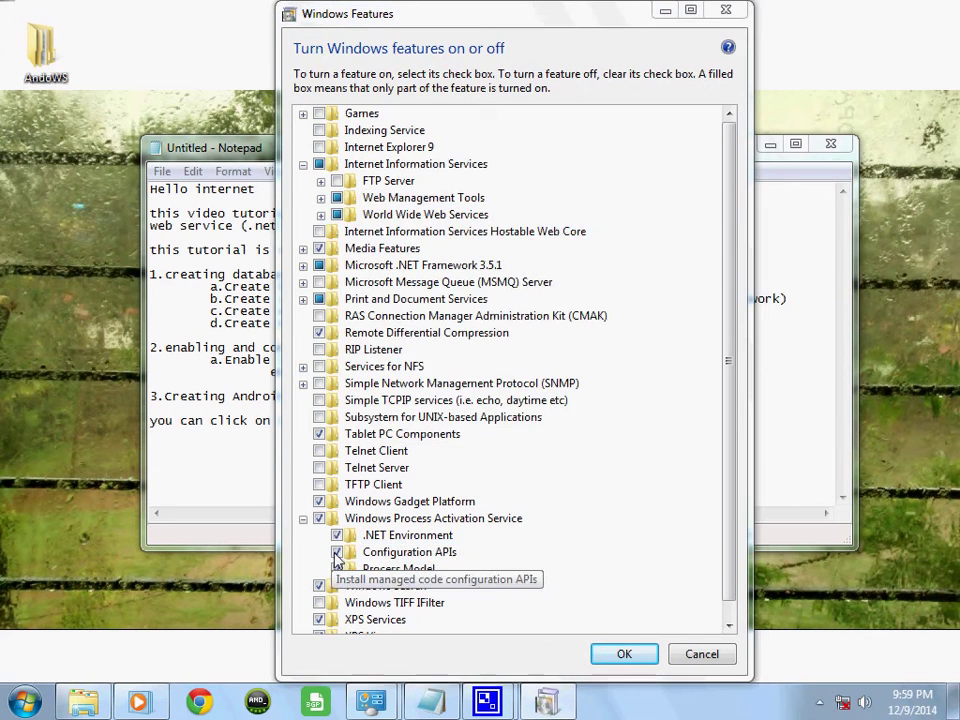
click(338, 552)
click(606, 411)
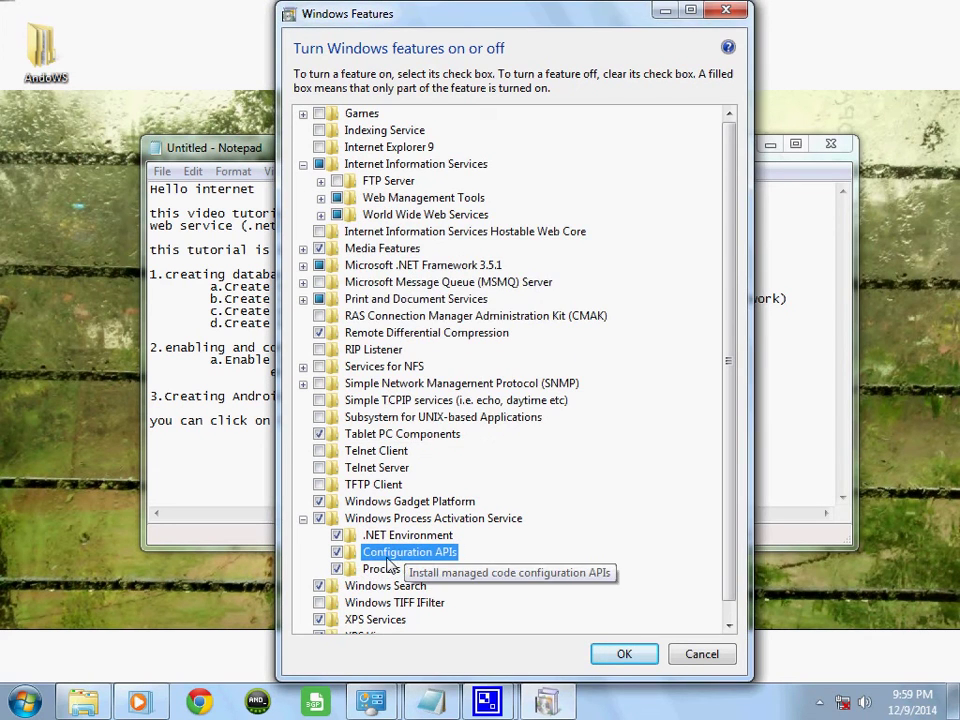
click(337, 568)
click(612, 404)
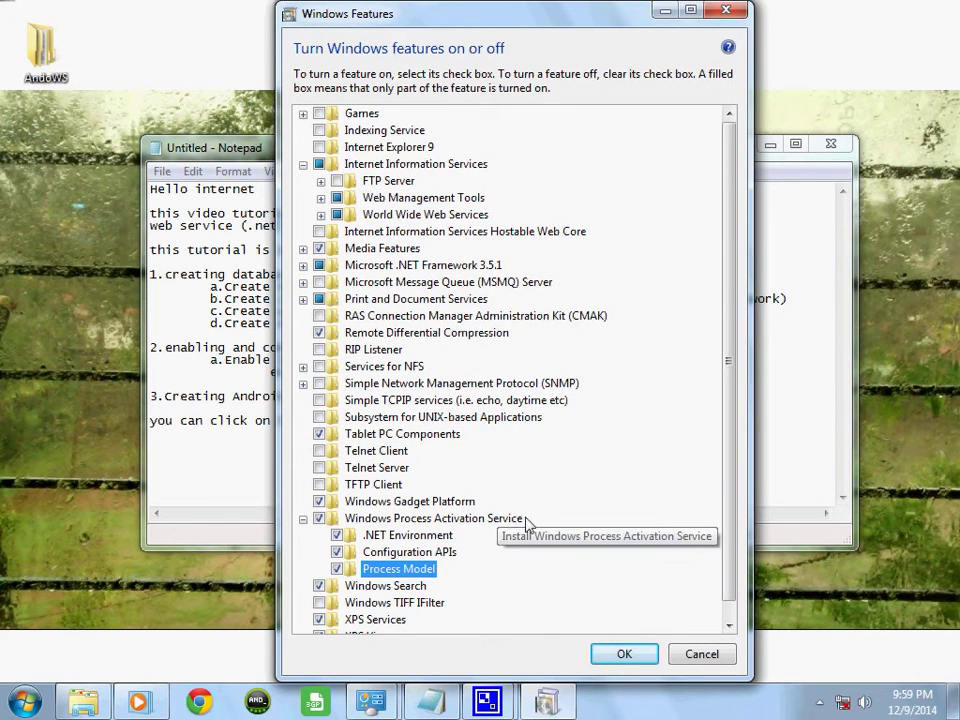
Apply the selected Windows feature changes.
click(627, 655)
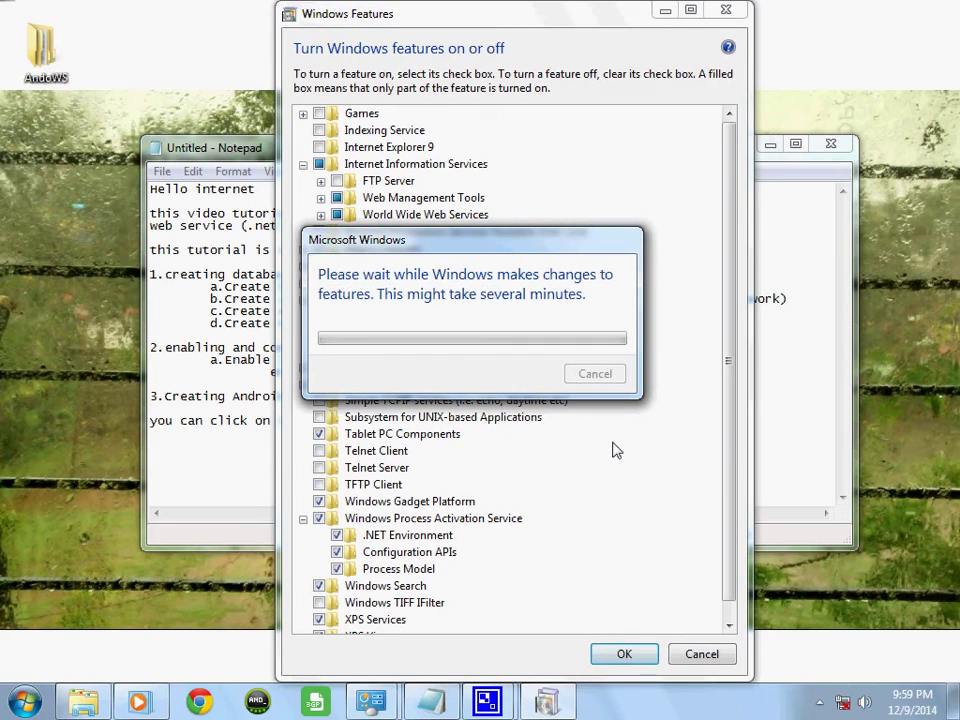
Add the indented line "this might ask for system restart" below "enable specific funtionalities" in the Notepad outline.
click(271, 372)
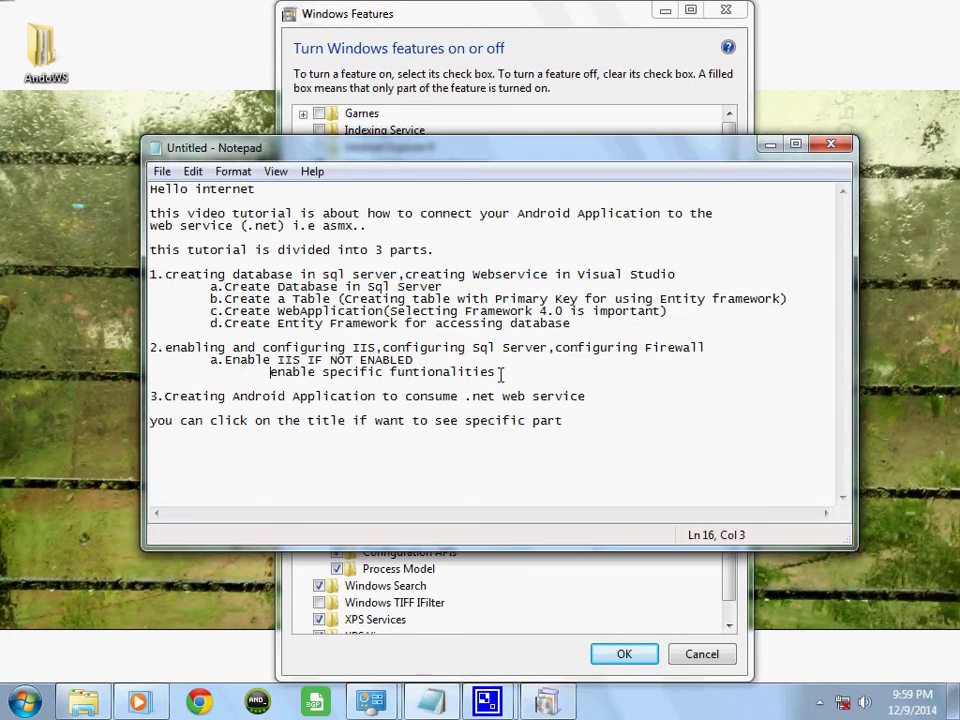
key(Return)
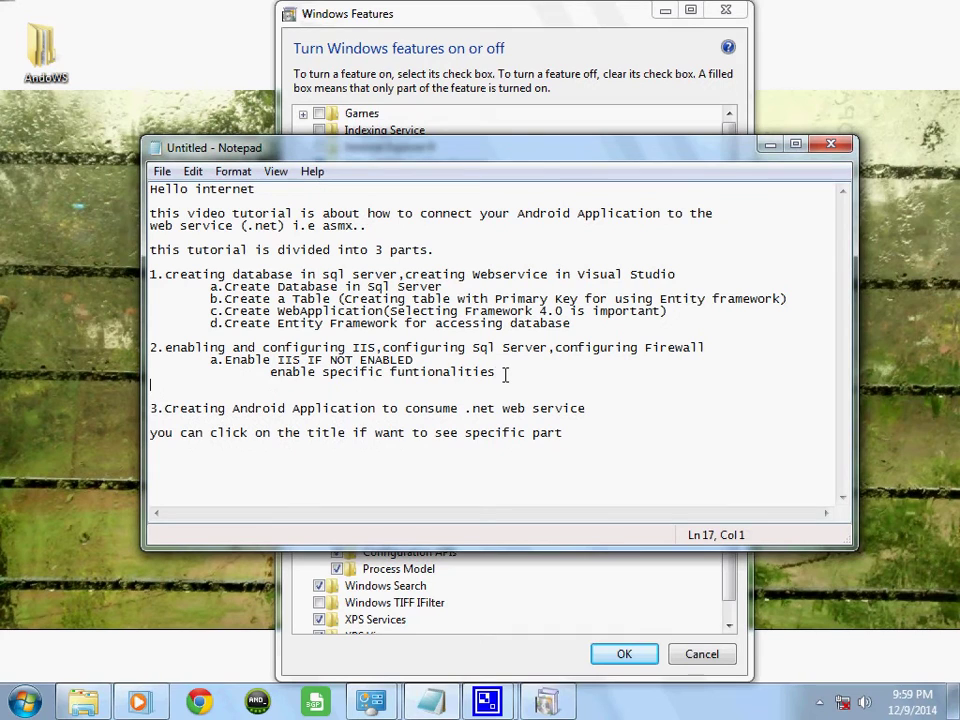
text(this might ask)
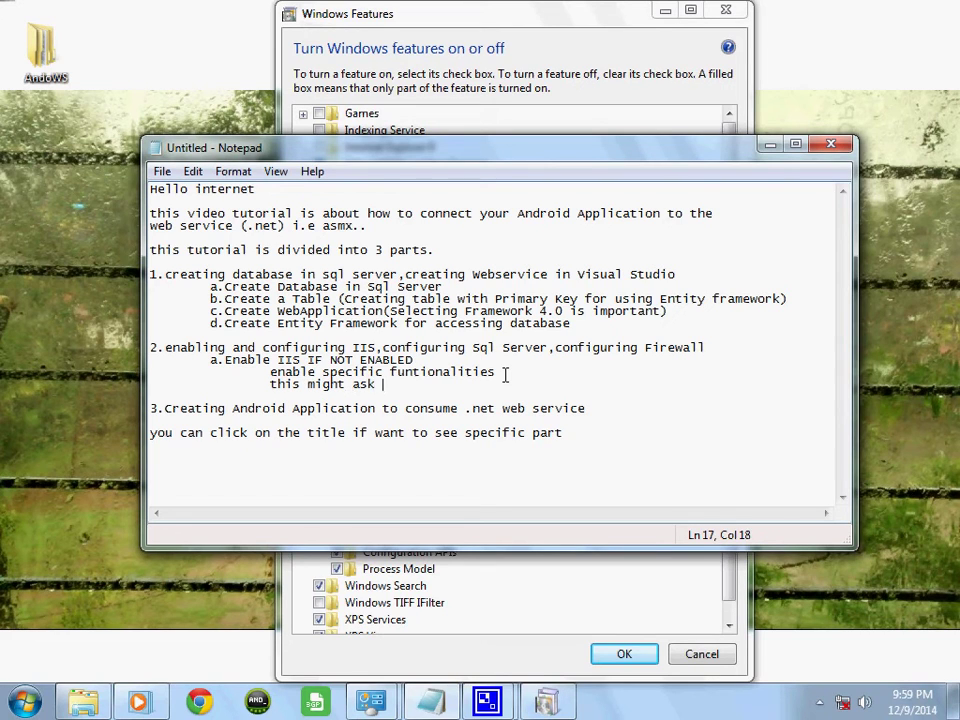
text( for system rests)
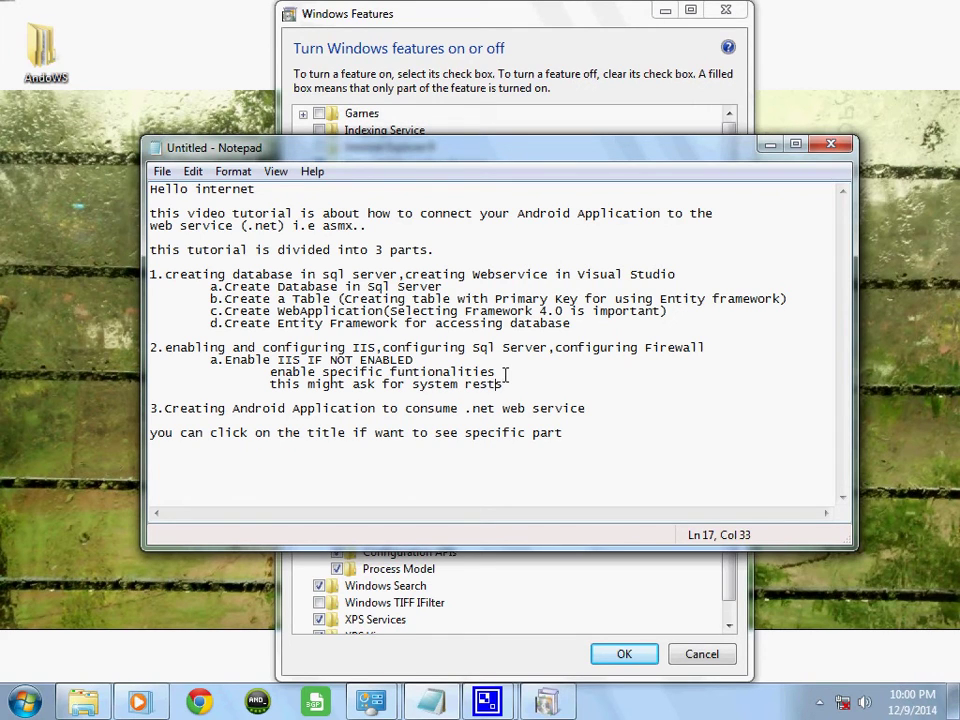
text(art)
Check the progress of the Windows feature changes and return to the end of the system restart note in Notepad.
click(665, 594)
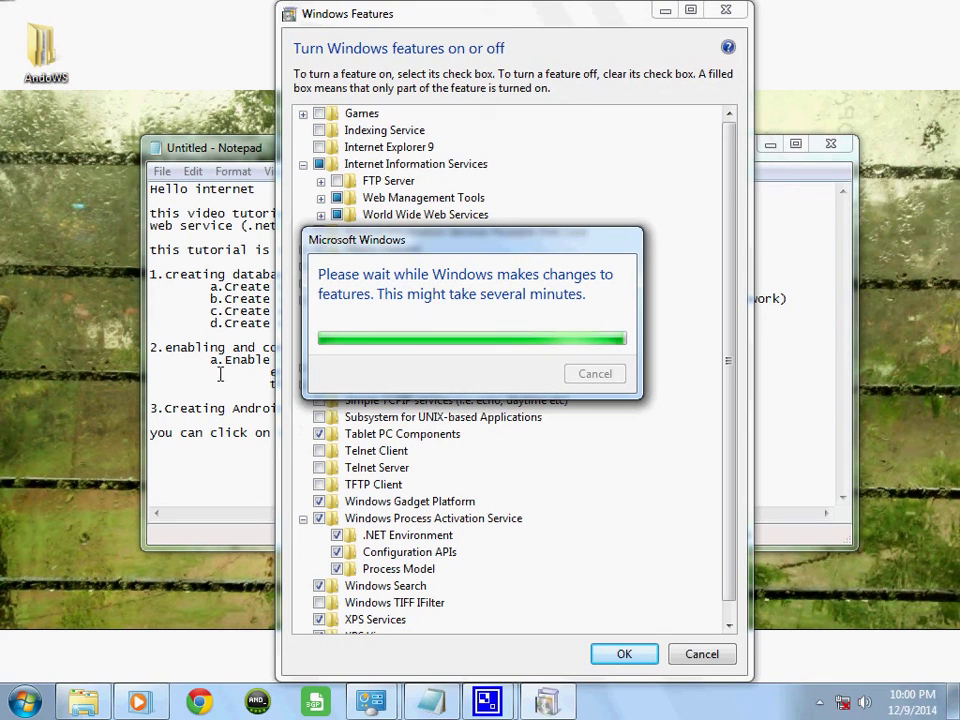
click(267, 385)
click(543, 383)
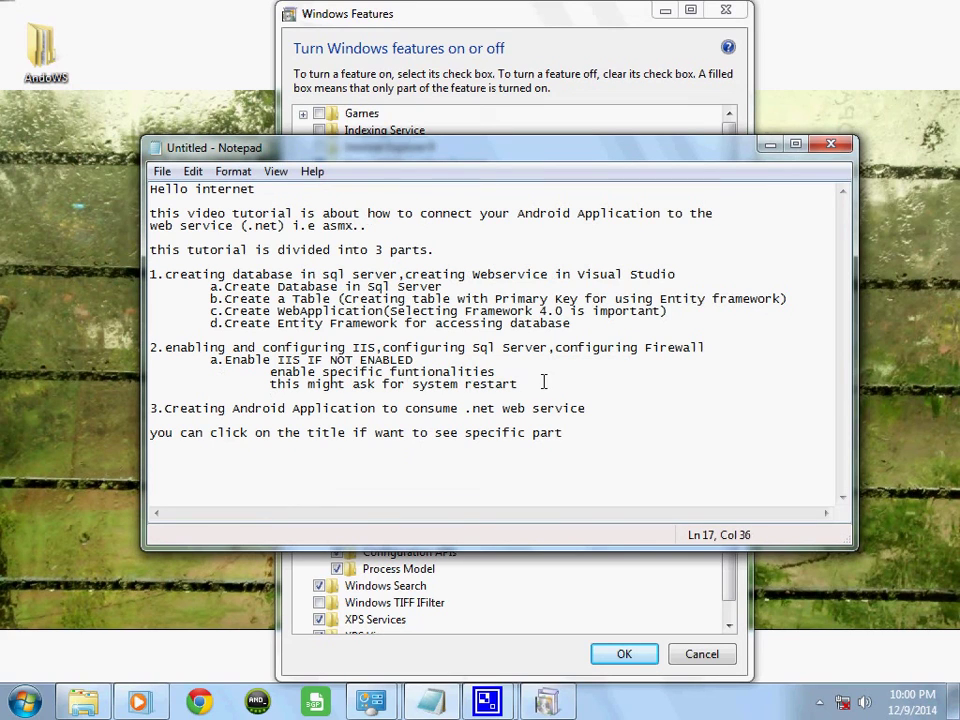